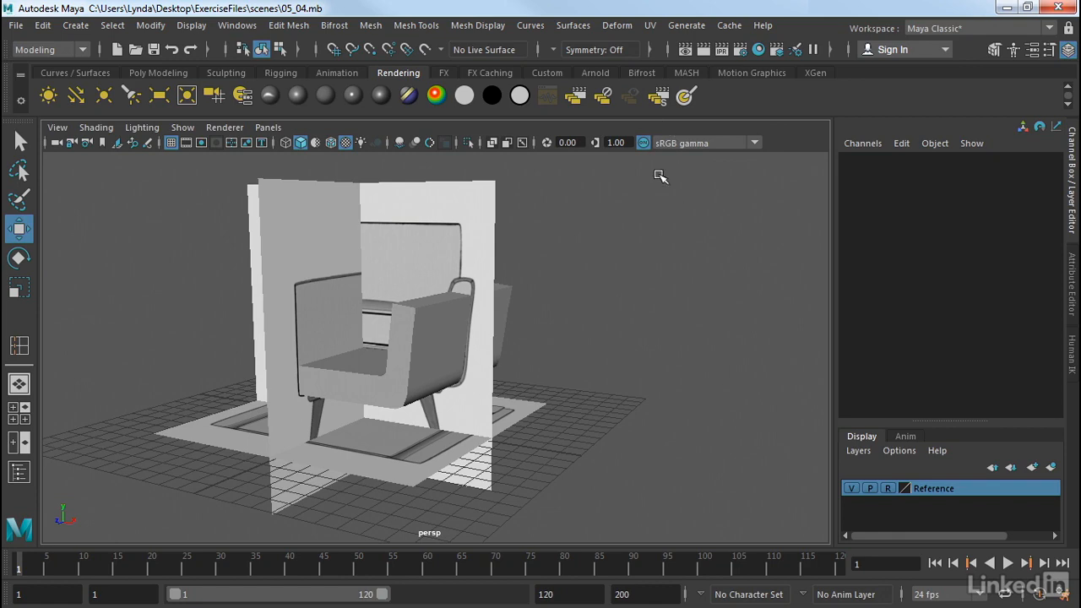
# - Inspect the chair model and the backrest block from several angles
pyautogui.keyDown('alt'); pyautogui.moveTo(617, 216); pyautogui.dragTo(582, 280); pyautogui.keyUp('alt')
pyautogui.click(442, 325)
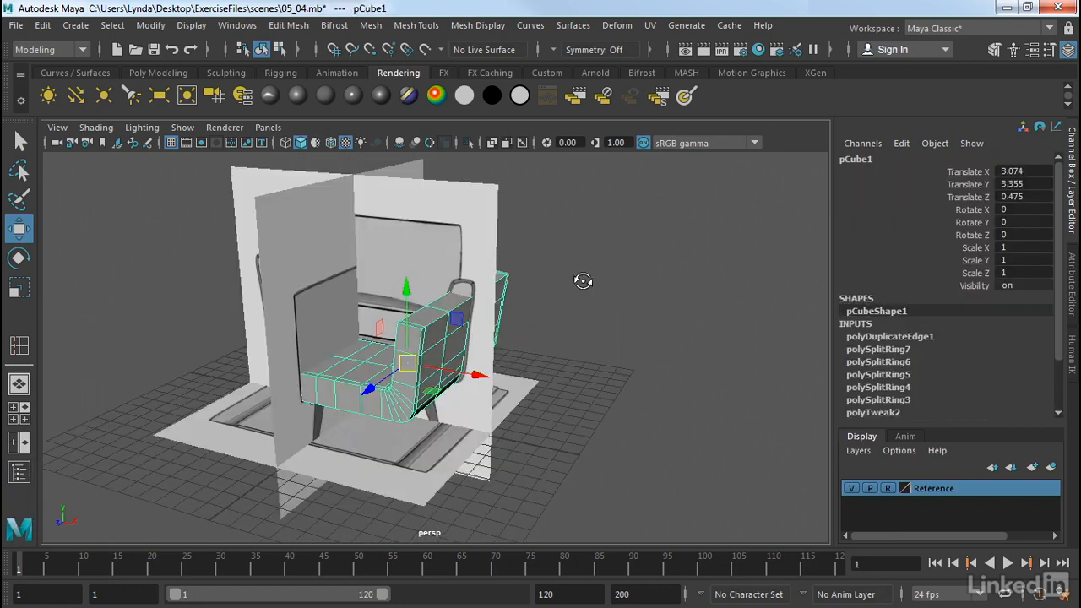
pyautogui.keyDown('alt'); pyautogui.moveTo(619, 341); pyautogui.dragTo(522, 310); pyautogui.keyUp('alt')
pyautogui.click(523, 250)
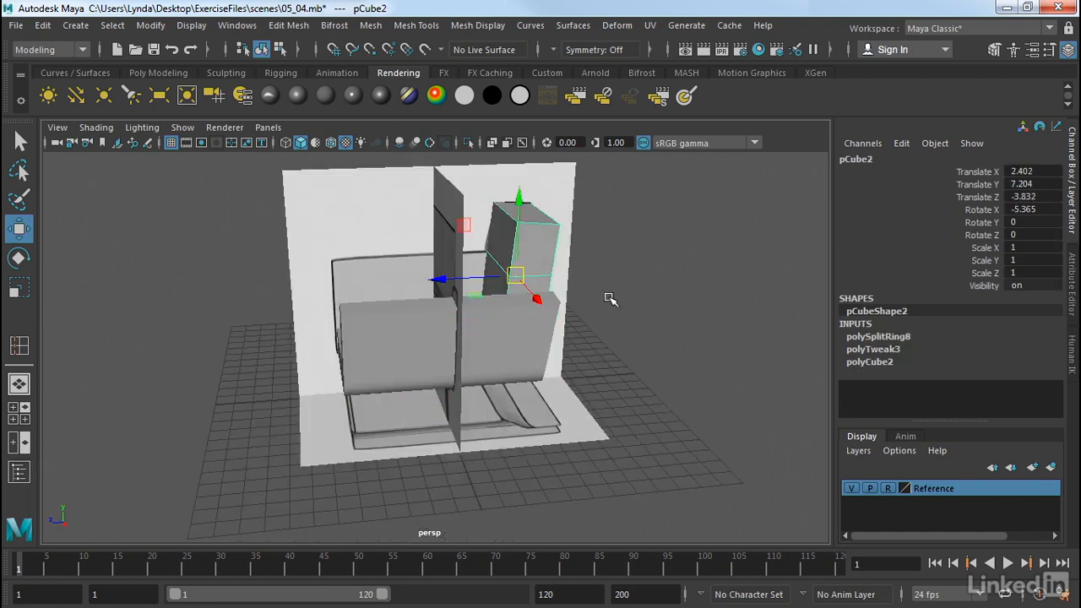
pyautogui.keyDown('alt'); pyautogui.moveTo(610, 299); pyautogui.dragTo(724, 434); pyautogui.keyUp('alt')
pyautogui.click(724, 430)
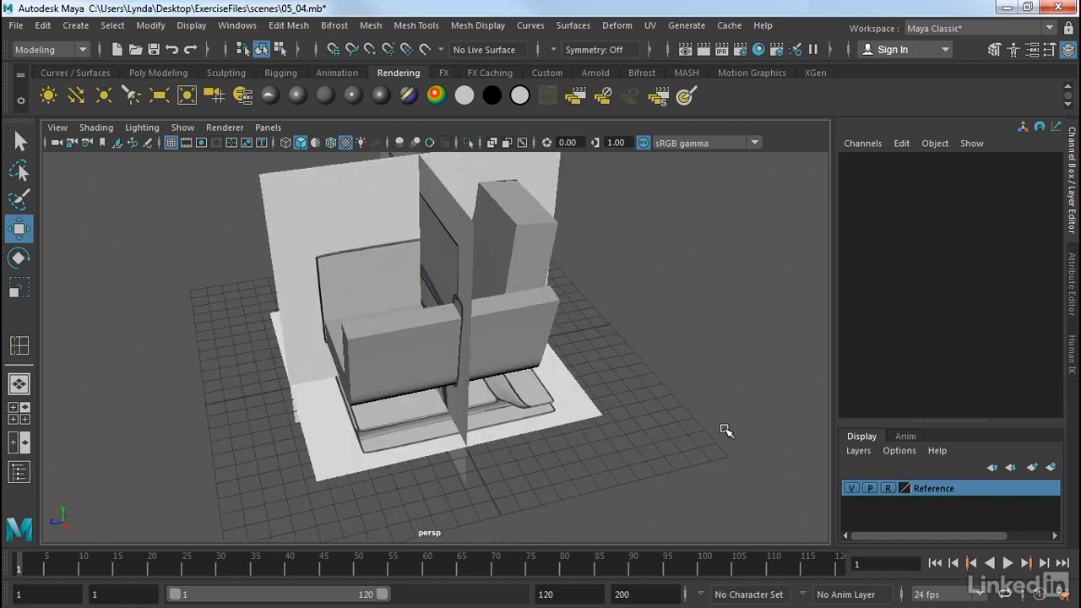
# - Hide the Reference display layer and select the chair body mesh
pyautogui.click(851, 489)
pyautogui.keyDown('alt'); pyautogui.moveTo(552, 314); pyautogui.dragTo(676, 302); pyautogui.keyUp('alt')
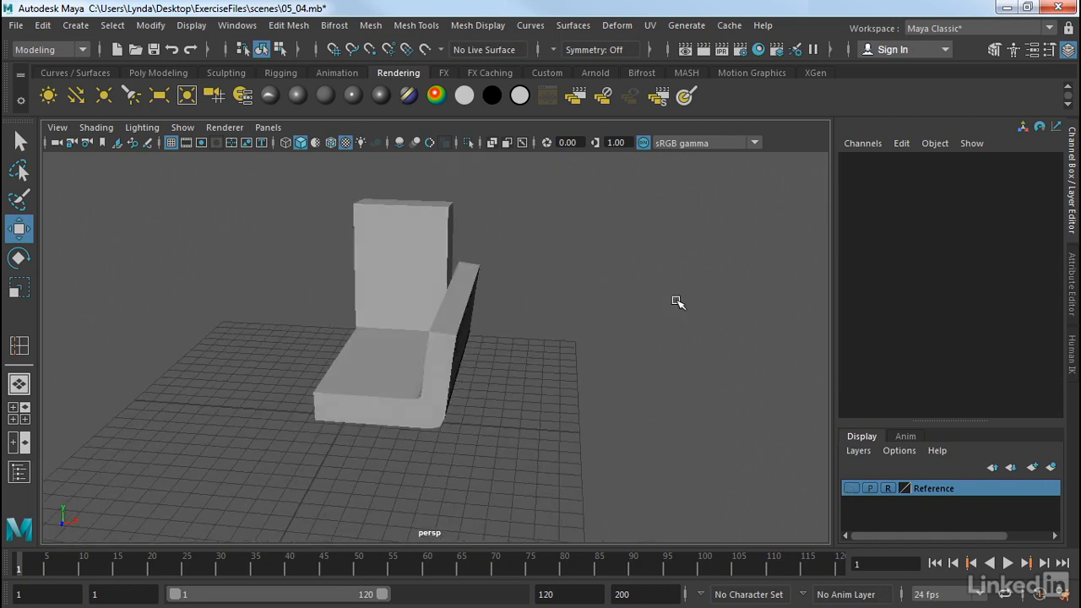
pyautogui.click(455, 298)
pyautogui.scroll(10, 519, 299)
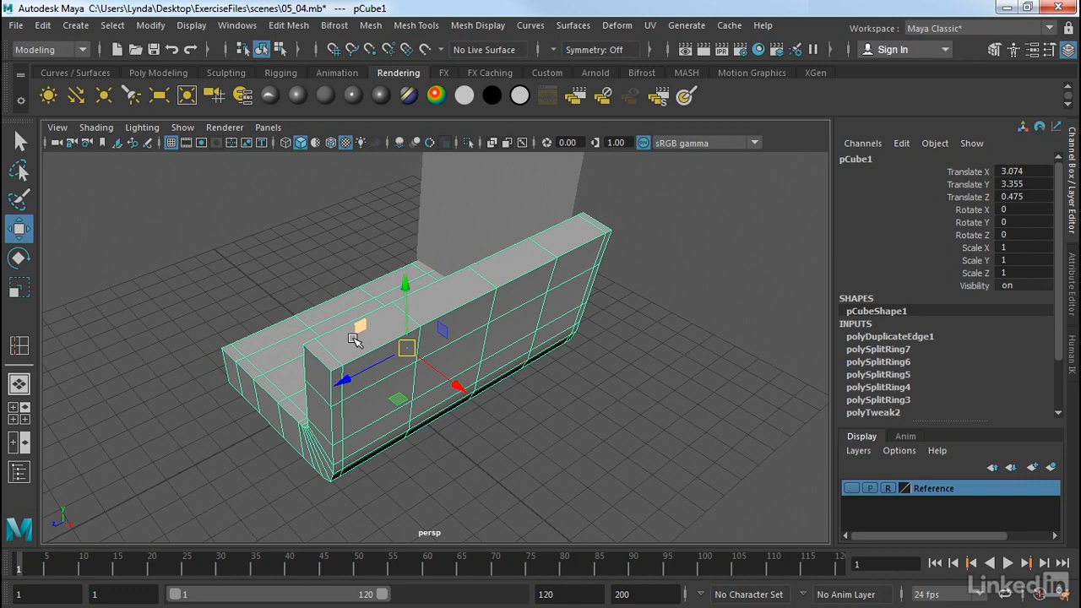
# - Select the loop of faces running along the top of the backrest
pyautogui.moveTo(353, 339); pyautogui.dragTo(325, 184, button='right')
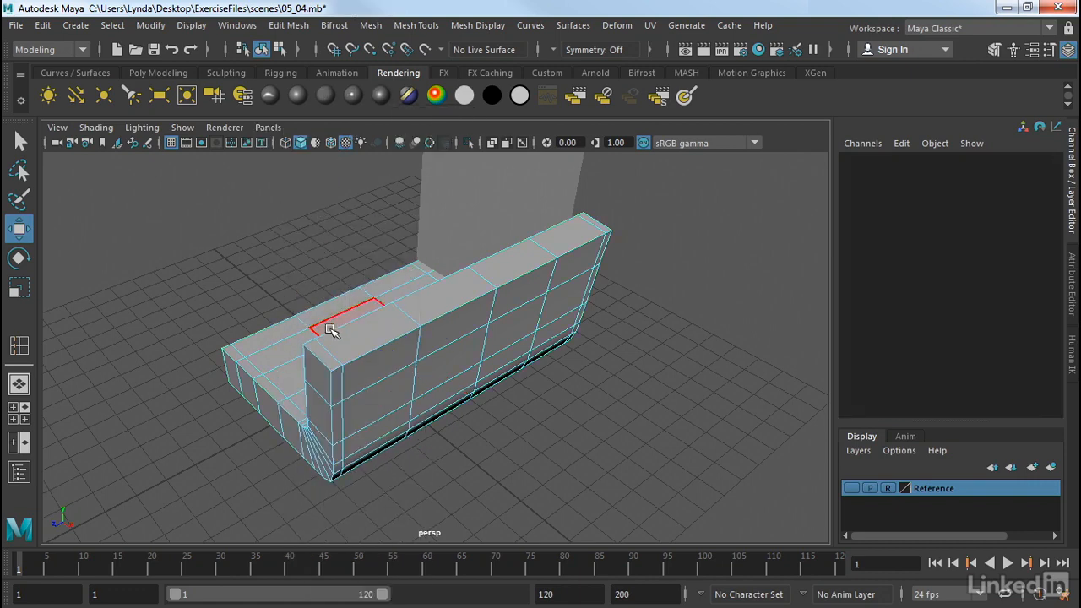
pyautogui.click(325, 354)
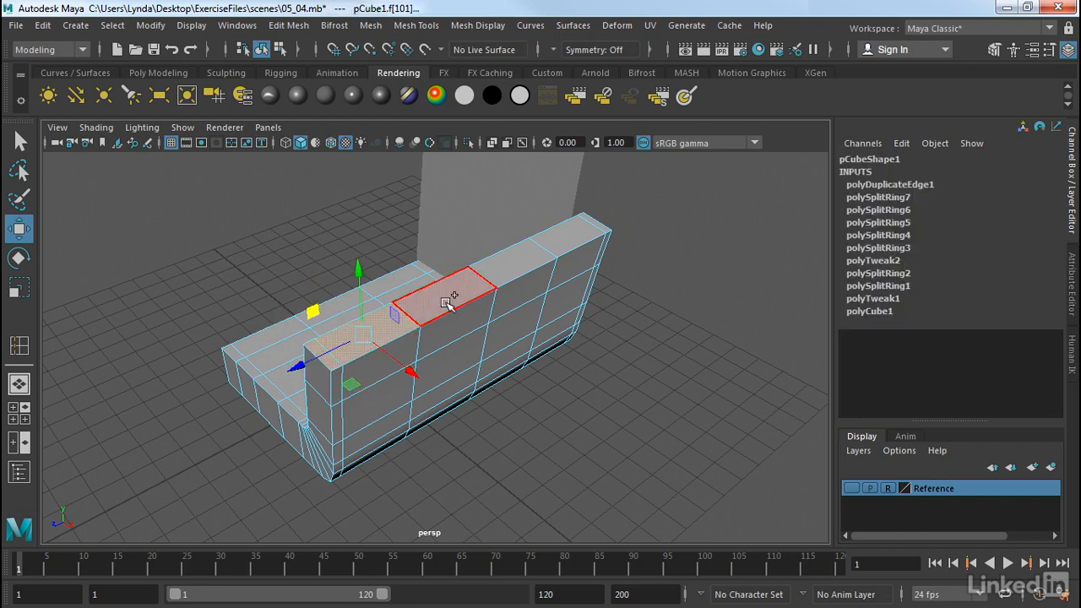
pyautogui.keyDown('shift'); pyautogui.doubleClick(573, 245); pyautogui.keyUp('shift')
pyautogui.keyDown('shift'); pyautogui.click(573, 245); pyautogui.keyUp('shift')
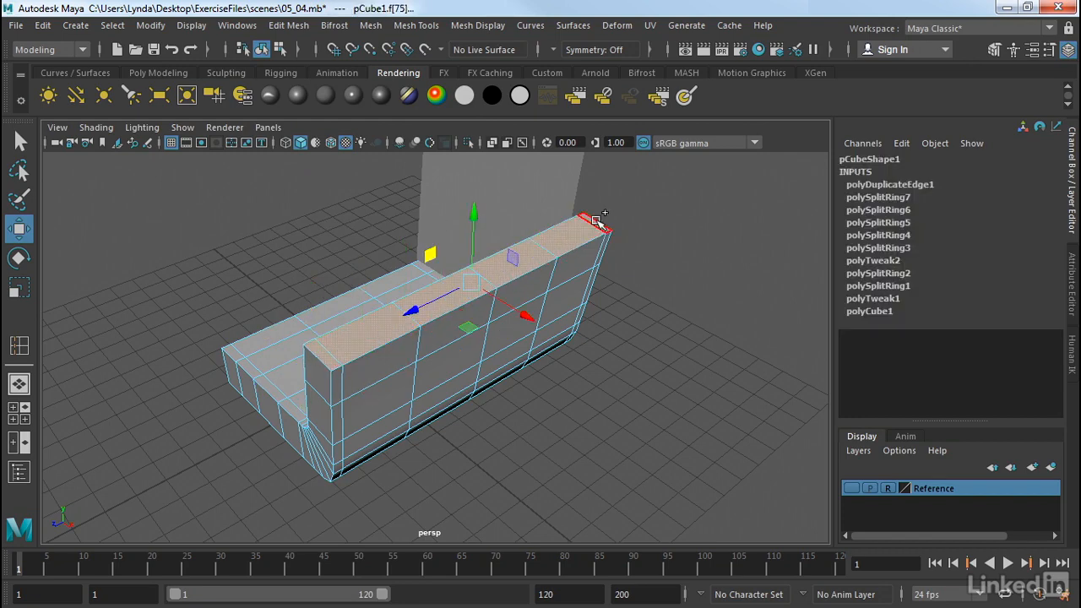
pyautogui.keyDown('alt'); pyautogui.moveTo(667, 329); pyautogui.dragTo(751, 304); pyautogui.keyUp('alt')
pyautogui.keyDown('alt'); pyautogui.moveTo(740, 341); pyautogui.dragTo(642, 327, button='right'); pyautogui.keyUp('alt')
pyautogui.moveTo(642, 326)
pyautogui.keyDown('alt'); pyautogui.mouseDown()
pyautogui.moveTo(630, 333)
pyautogui.moveTo(650, 317)
pyautogui.mouseUp(); pyautogui.keyUp('alt')
pyautogui.keyDown('alt'); pyautogui.moveTo(649, 317); pyautogui.dragTo(635, 312, button='right'); pyautogui.keyUp('alt')
pyautogui.keyDown('alt'); pyautogui.moveTo(634, 312); pyautogui.dragTo(763, 330); pyautogui.keyUp('alt')
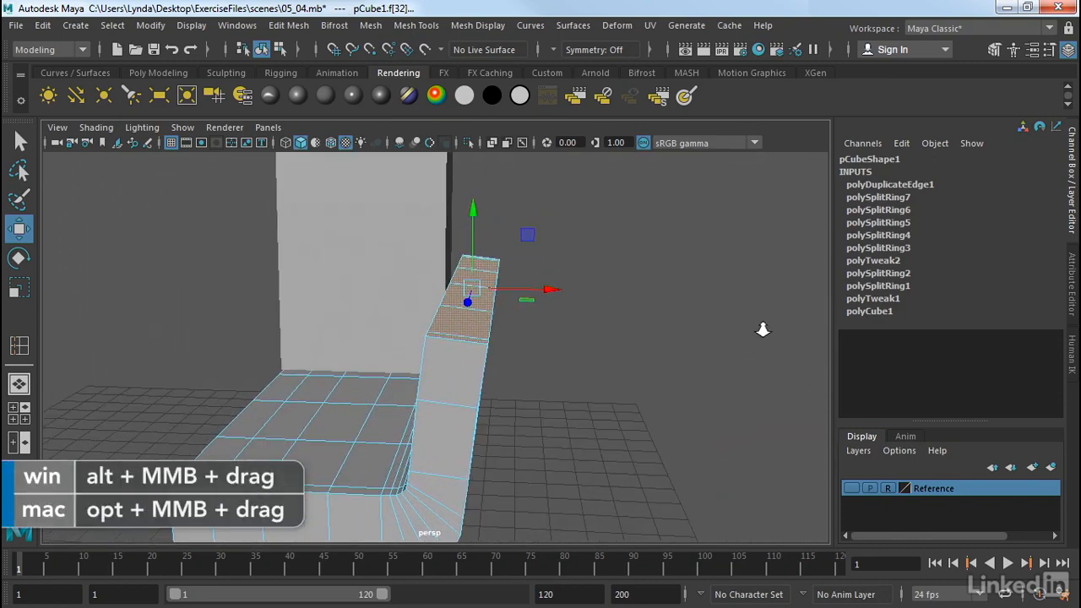
# - Extrude the backrest's top faces upward with a local translate Z of 0.871
pyautogui.click(279, 25)
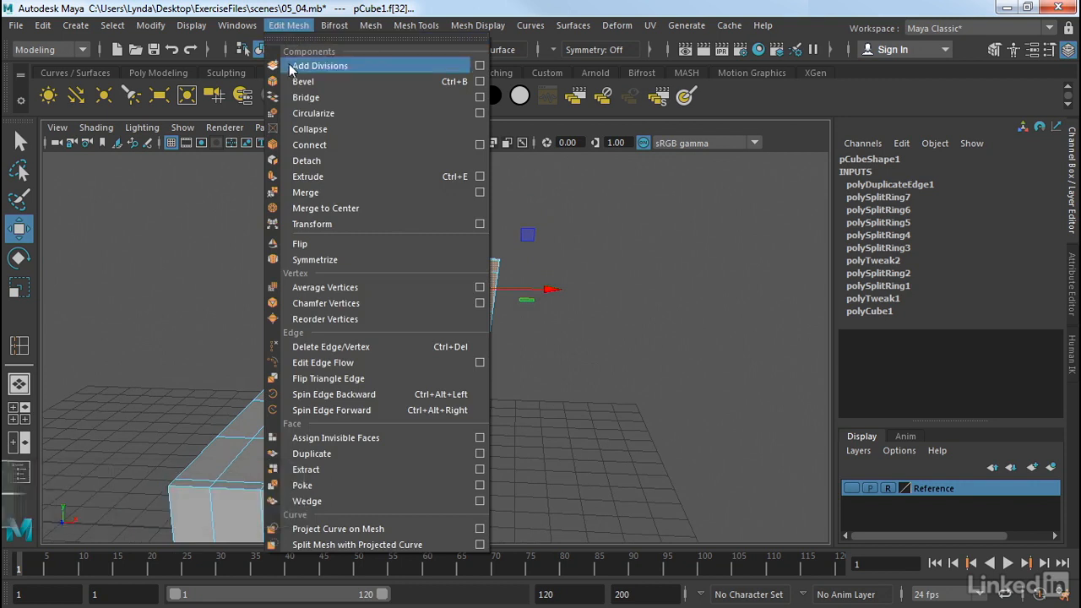
pyautogui.click(326, 176)
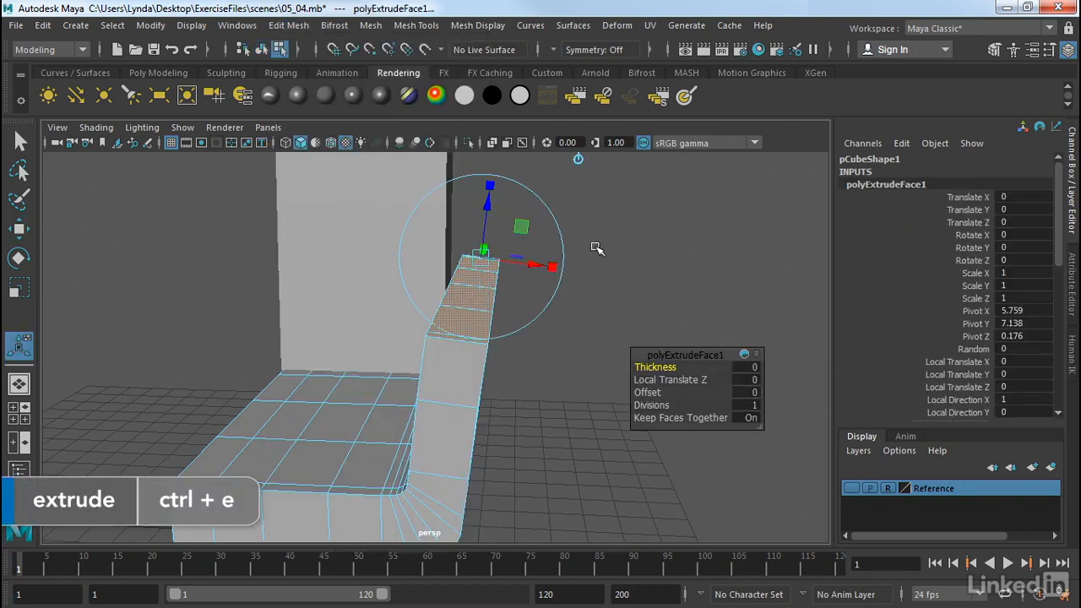
pyautogui.keyDown('alt'); pyautogui.moveTo(596, 248); pyautogui.dragTo(514, 244); pyautogui.keyUp('alt')
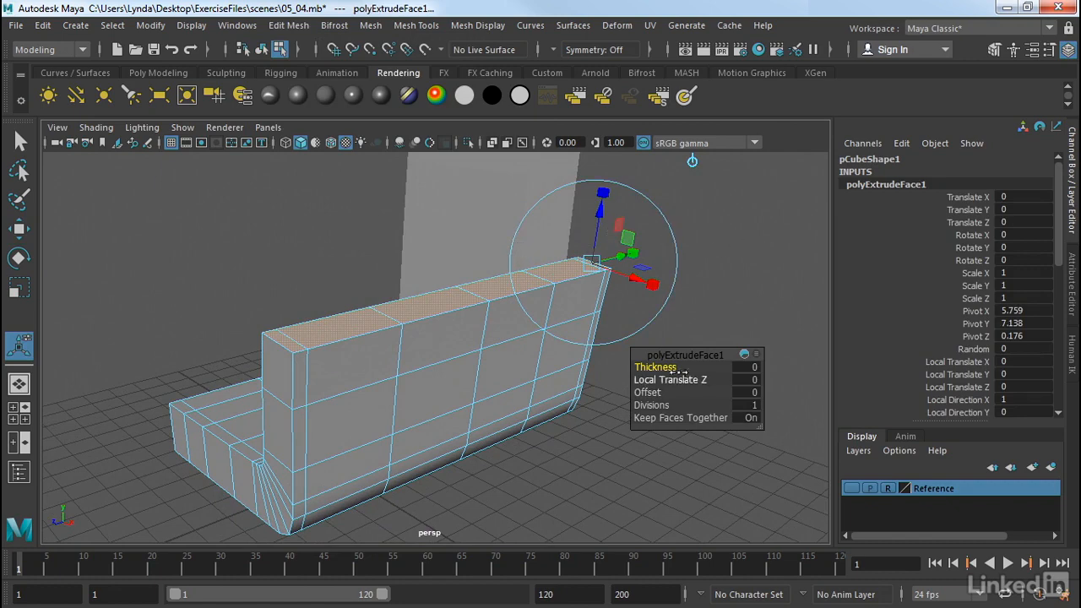
pyautogui.keyDown('alt'); pyautogui.moveTo(724, 283); pyautogui.dragTo(645, 301, button='middle'); pyautogui.keyUp('alt')
pyautogui.keyDown('alt'); pyautogui.moveTo(682, 248); pyautogui.dragTo(605, 264); pyautogui.keyUp('alt')
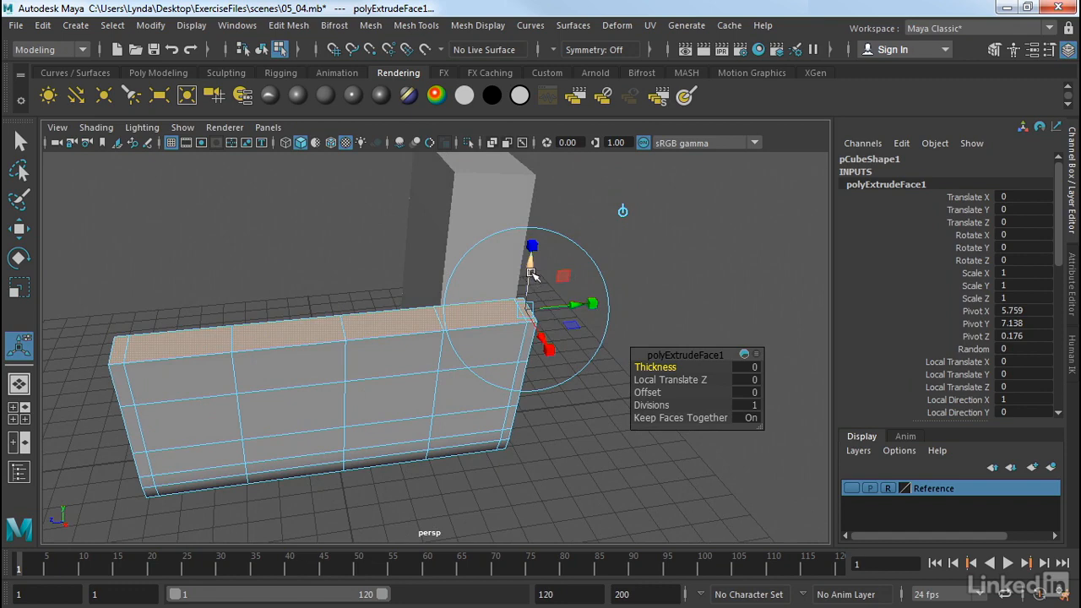
pyautogui.moveTo(532, 274); pyautogui.dragTo(533, 243)
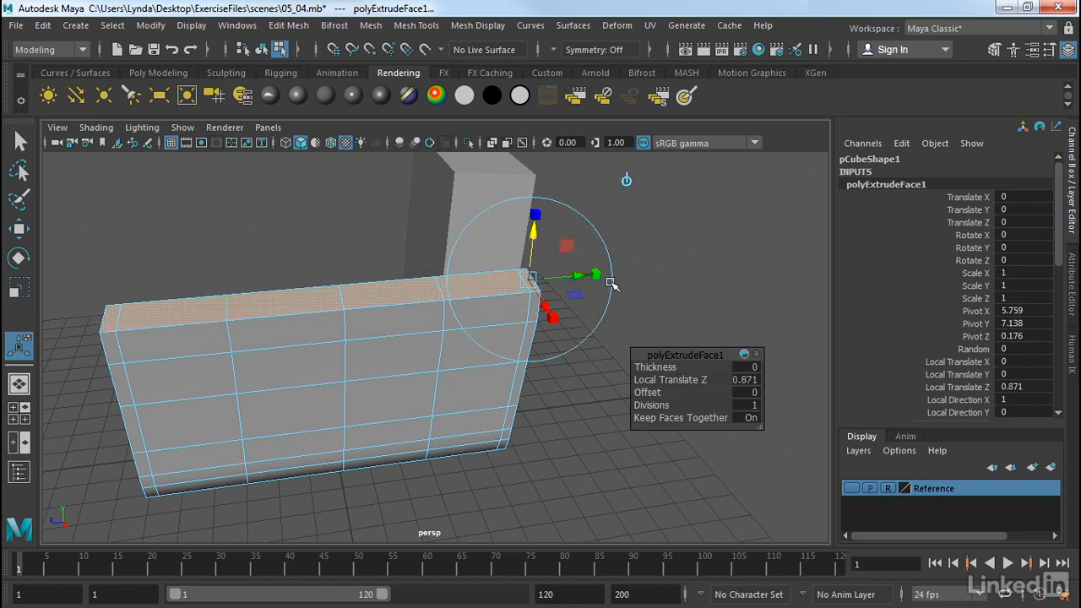
# - Set the extrusion's local translate X to 0.018, thickness to 0.1 and divisions to 2
pyautogui.keyDown('alt'); pyautogui.moveTo(608, 280); pyautogui.dragTo(667, 278); pyautogui.keyUp('alt')
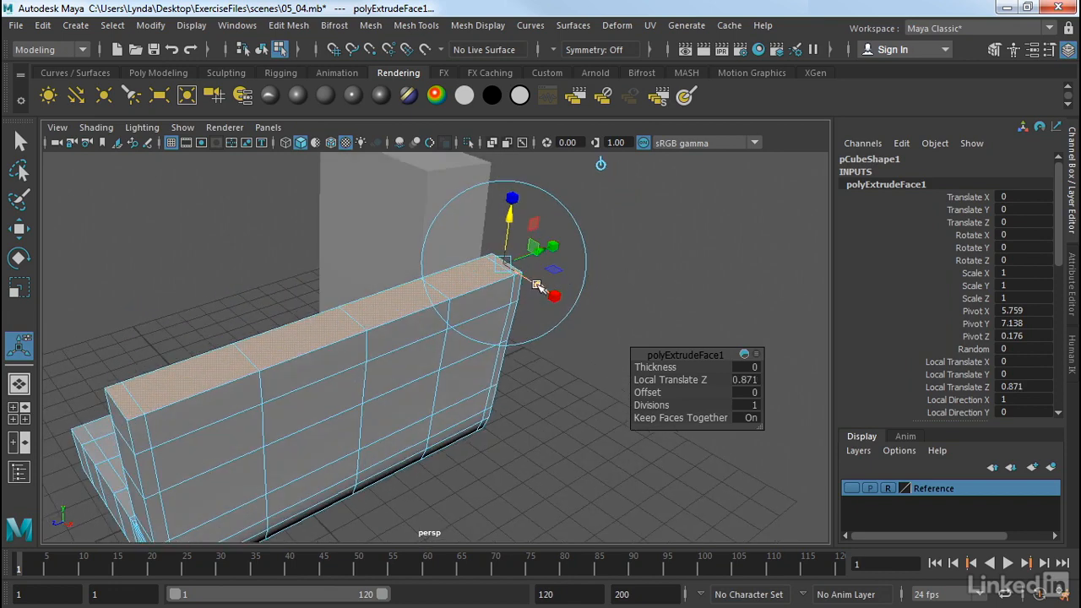
pyautogui.moveTo(537, 285); pyautogui.dragTo(543, 287)
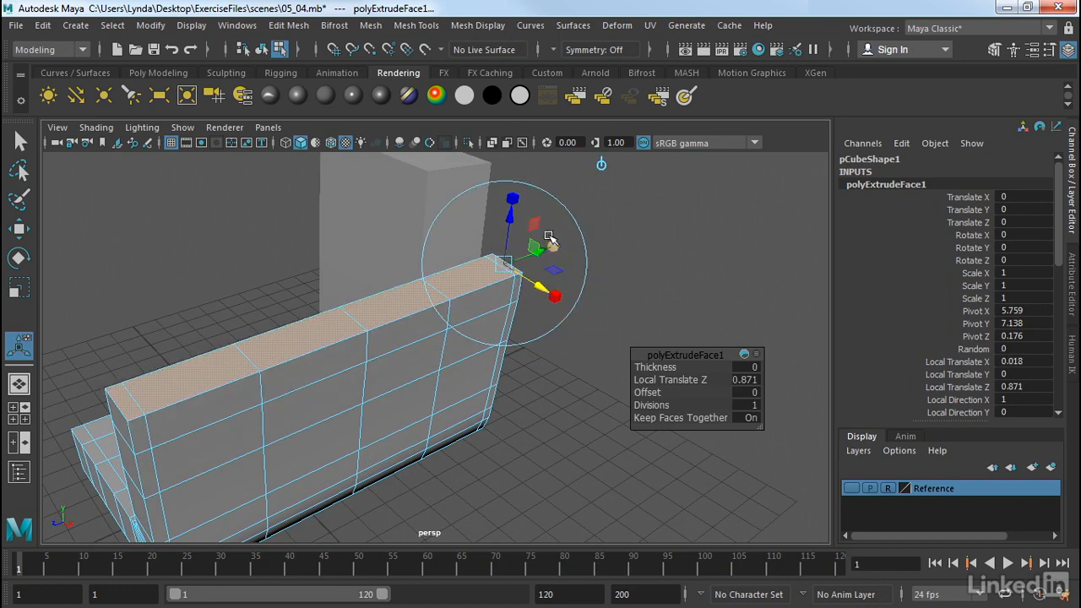
pyautogui.moveTo(512, 200); pyautogui.dragTo(512, 203)
pyautogui.moveTo(554, 292); pyautogui.dragTo(549, 294)
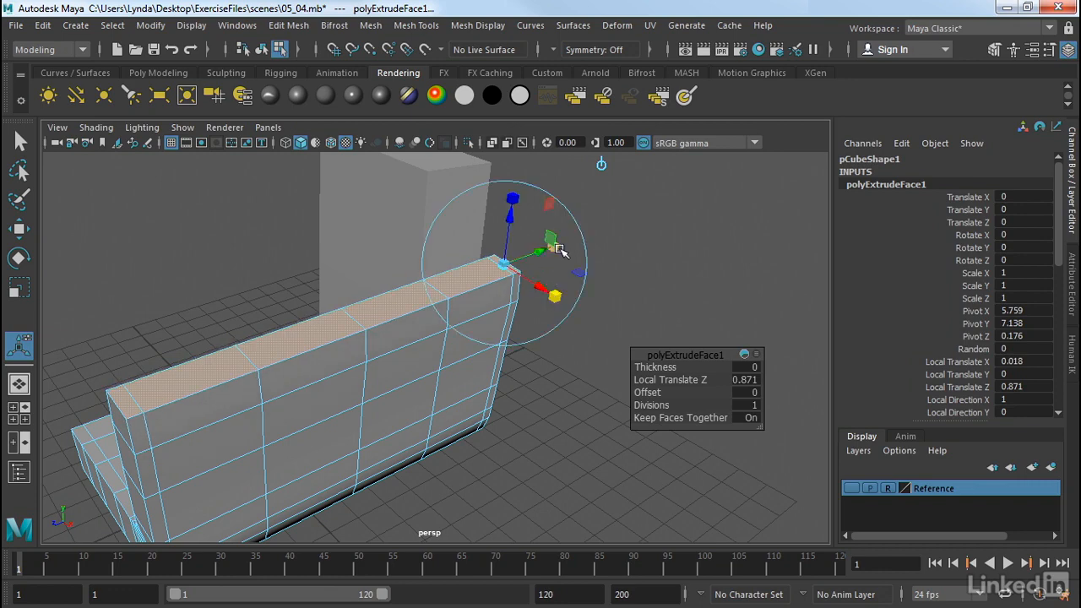
pyautogui.moveTo(554, 243); pyautogui.dragTo(559, 260)
pyautogui.keyDown('alt'); pyautogui.moveTo(650, 292); pyautogui.dragTo(673, 290); pyautogui.keyUp('alt')
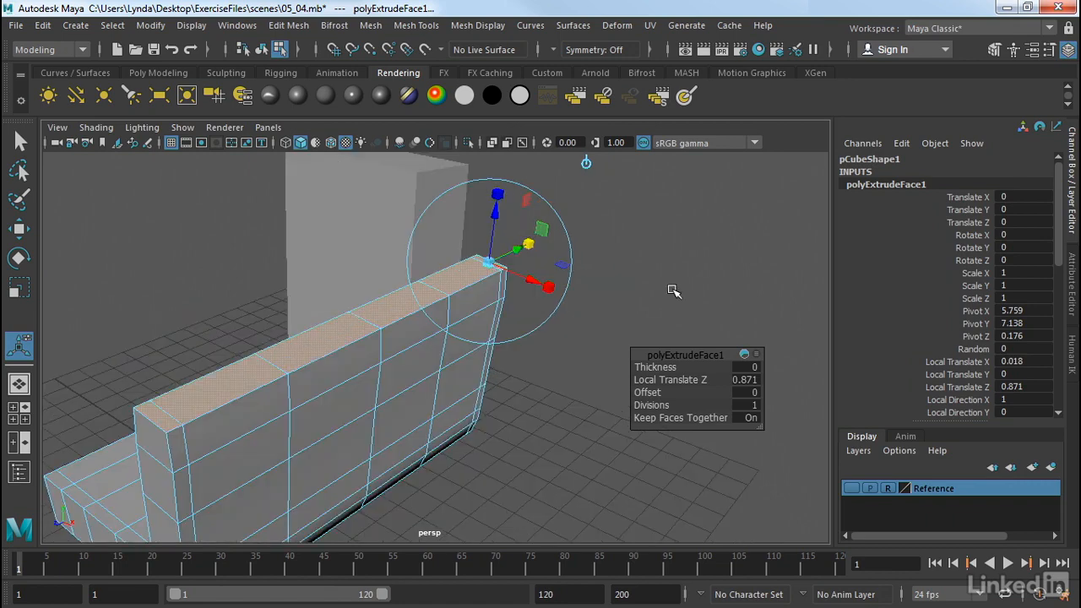
pyautogui.keyDown('alt'); pyautogui.moveTo(520, 367); pyautogui.dragTo(545, 356); pyautogui.keyUp('alt')
pyautogui.moveTo(664, 368); pyautogui.dragTo(669, 369)
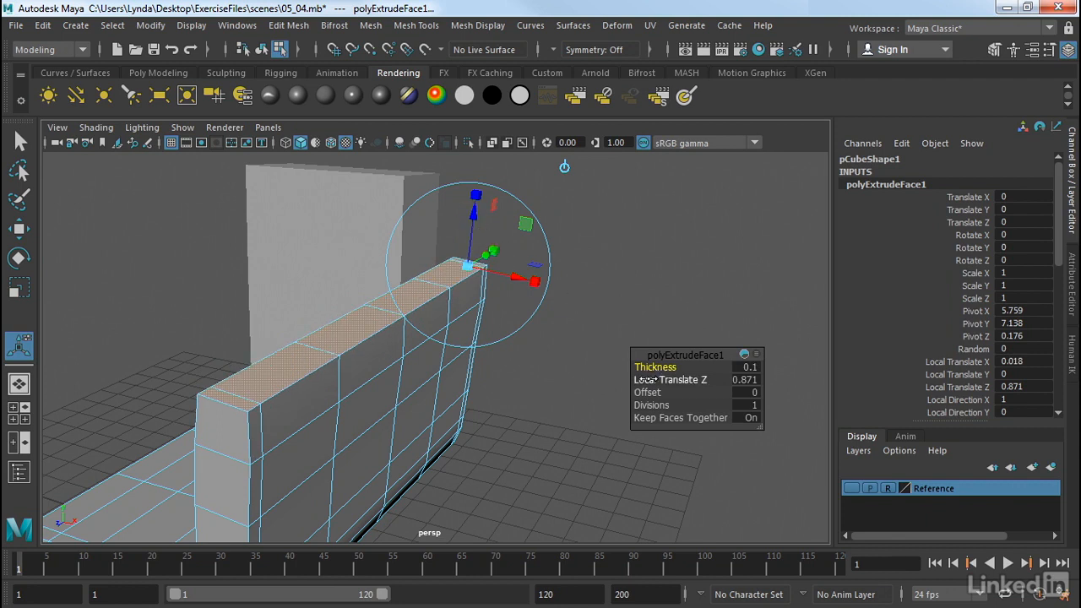
pyautogui.moveTo(657, 393); pyautogui.dragTo(530, 426)
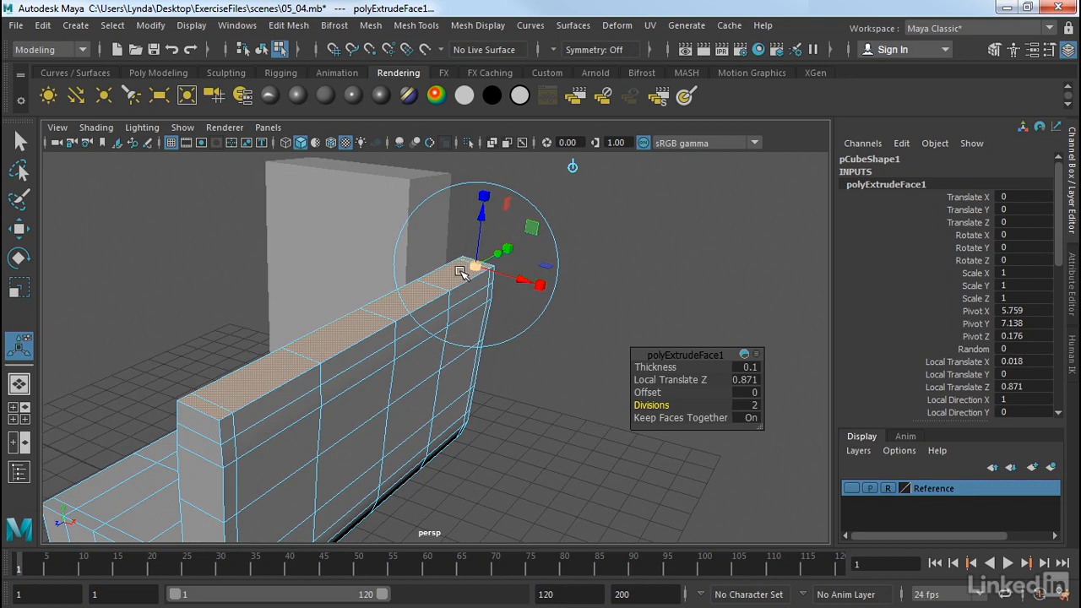
pyautogui.click(592, 284)
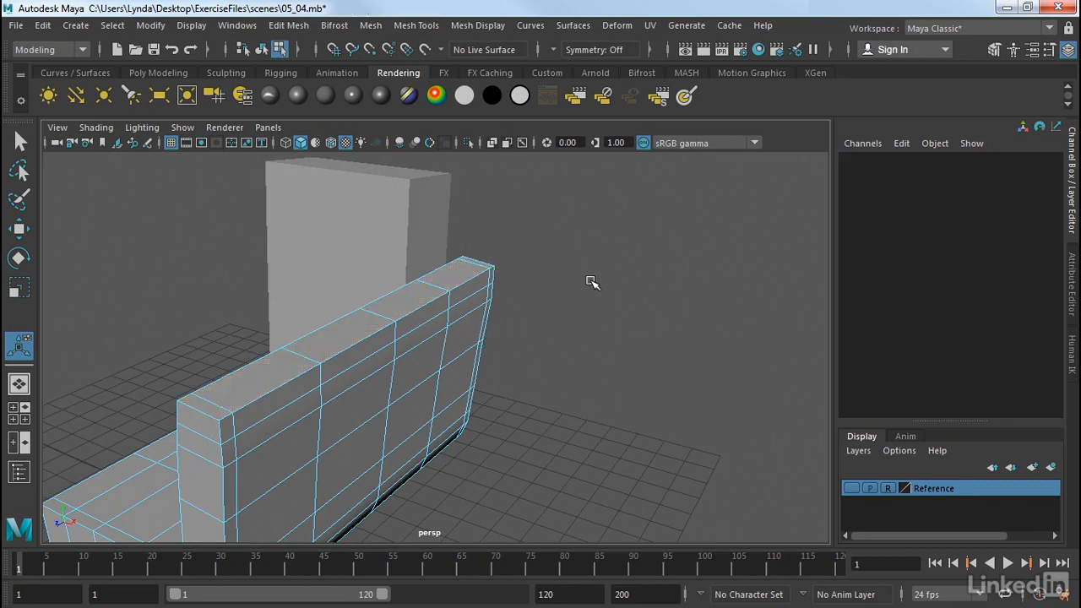
# - Select several top faces of the backrest and extrude them up with local translate Z 0.705
pyautogui.click(245, 374)
pyautogui.press('w')
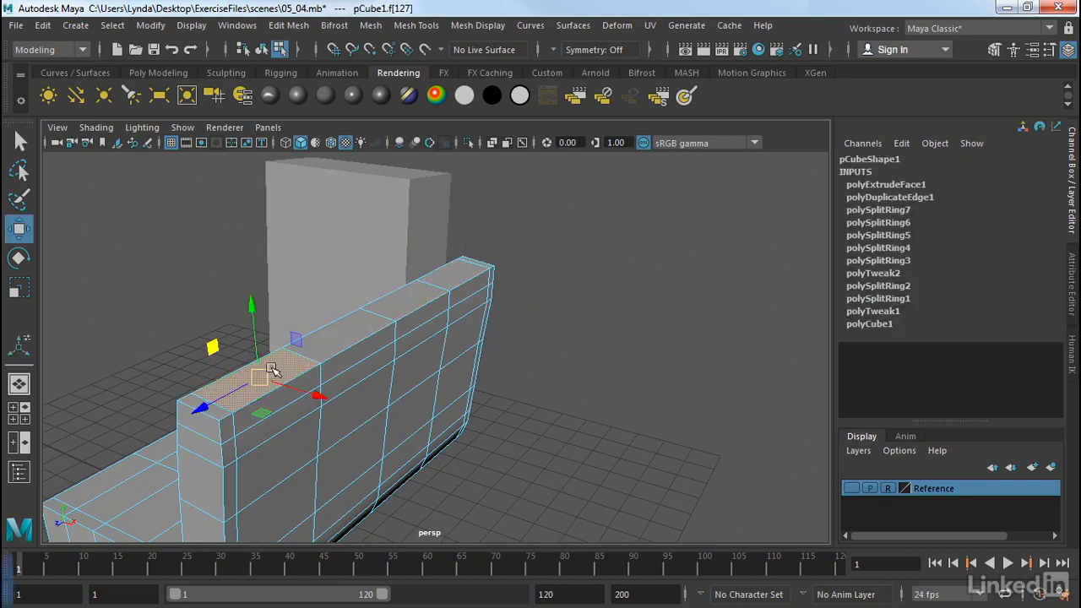
pyautogui.moveTo(316, 393)
pyautogui.mouseDown()
pyautogui.moveTo(296, 386)
pyautogui.moveTo(321, 395)
pyautogui.mouseUp()
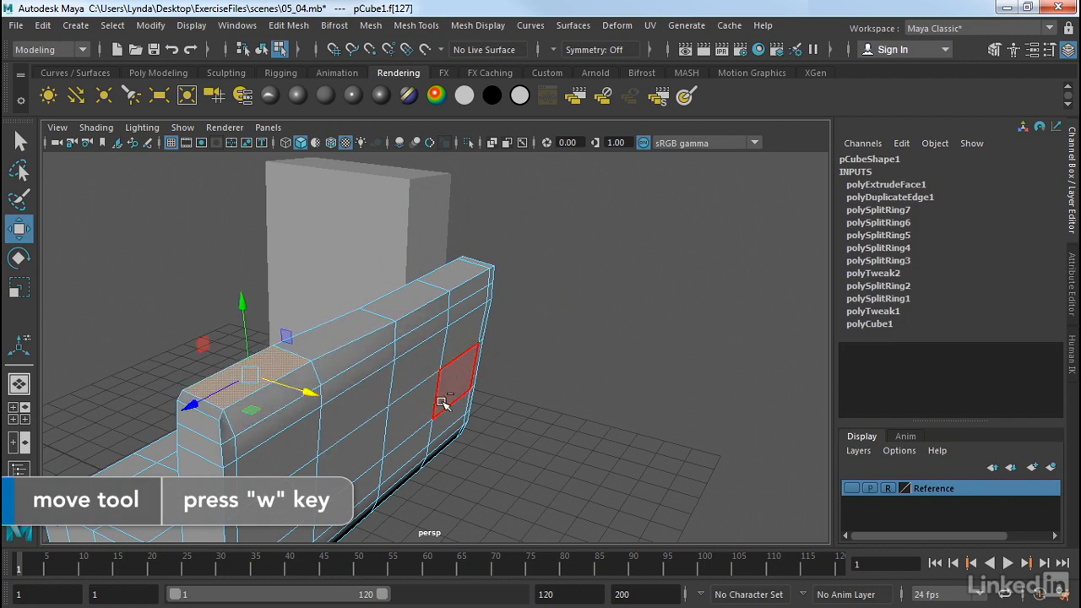
pyautogui.click(453, 272)
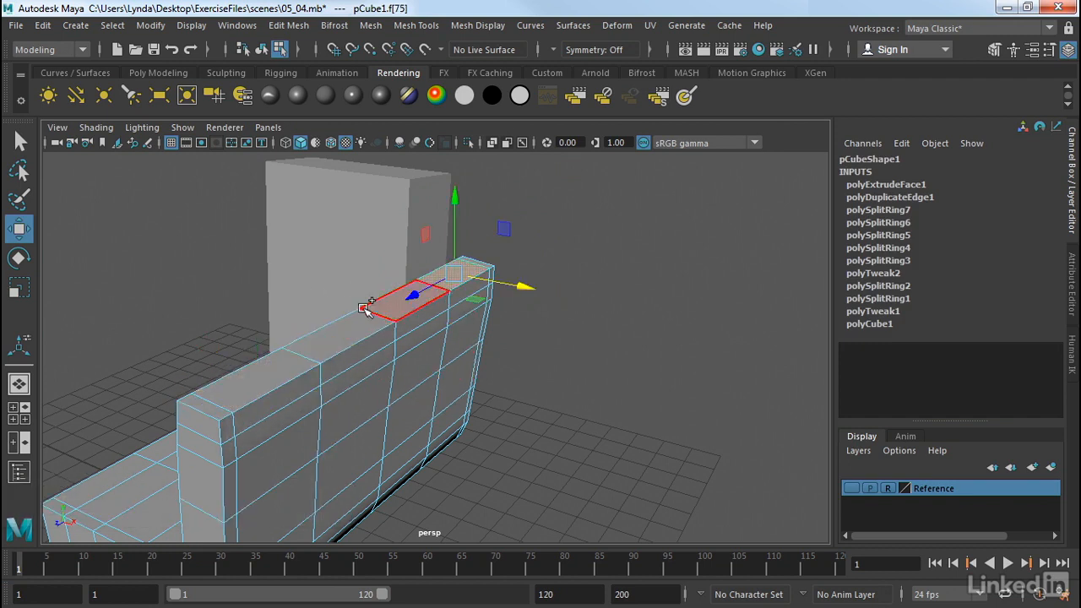
pyautogui.keyDown('shift'); pyautogui.click(339, 339); pyautogui.keyUp('shift')
pyautogui.keyDown('shift'); pyautogui.click(267, 373); pyautogui.keyUp('shift')
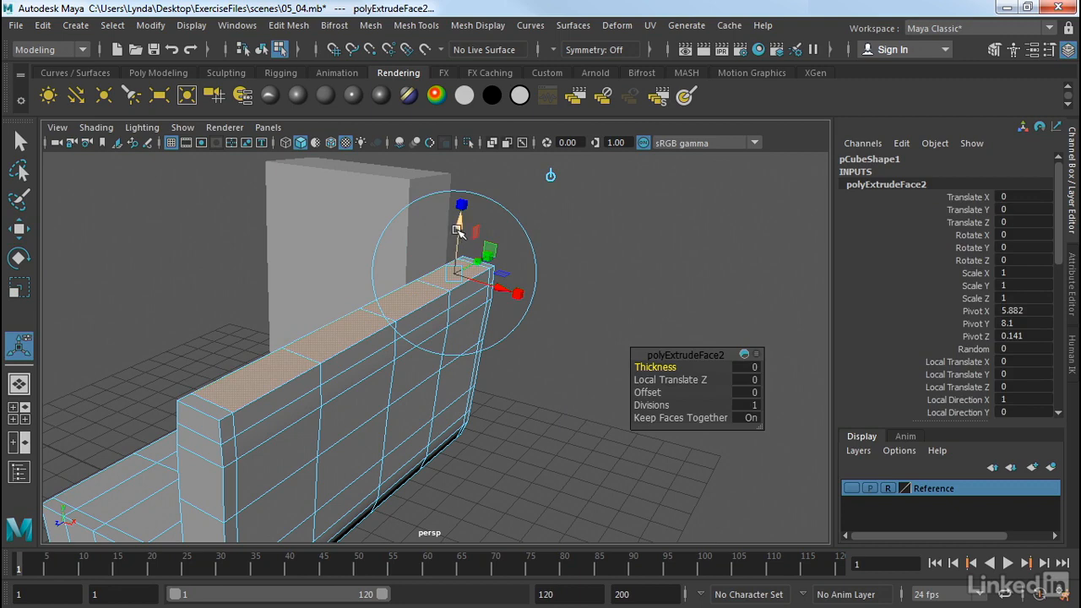
pyautogui.moveTo(457, 230); pyautogui.dragTo(460, 188)
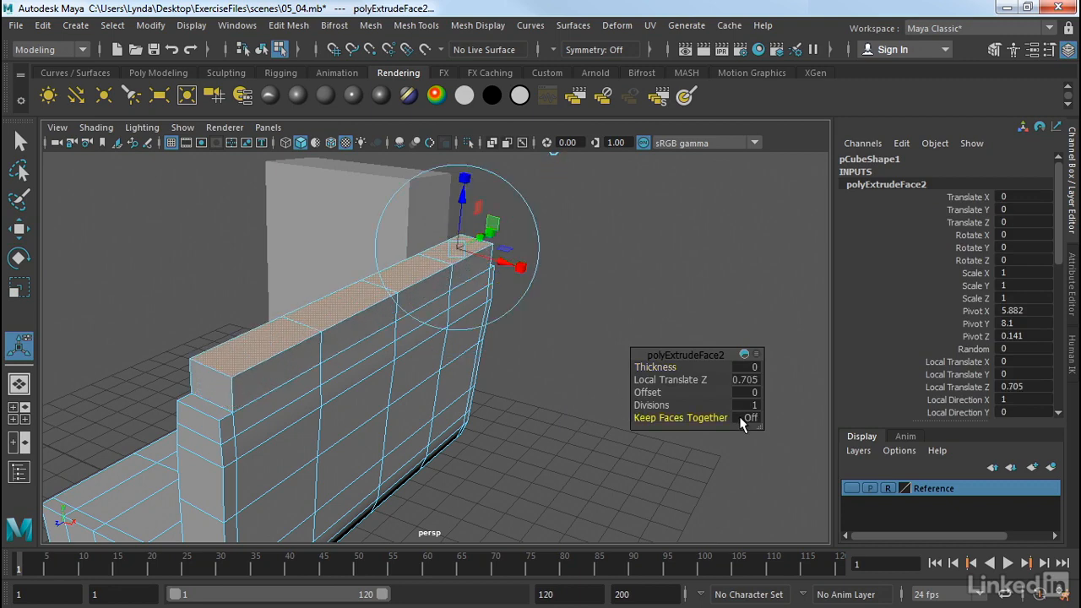
pyautogui.click(544, 193)
# - Move two of the backrest's top faces sideways along its length
pyautogui.click(323, 310)
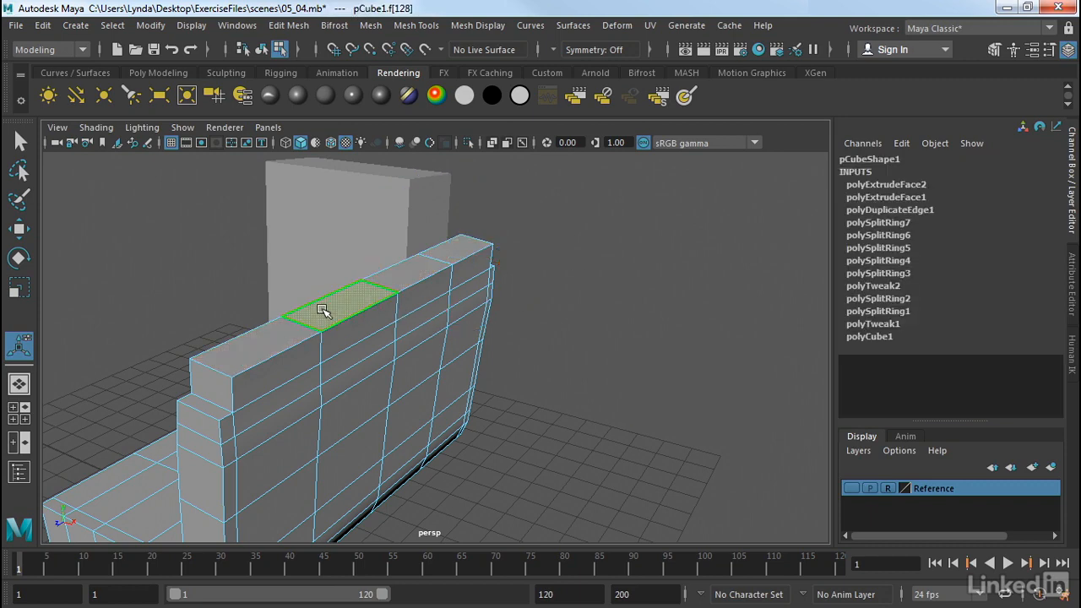
pyautogui.press('e')
pyautogui.press('w')
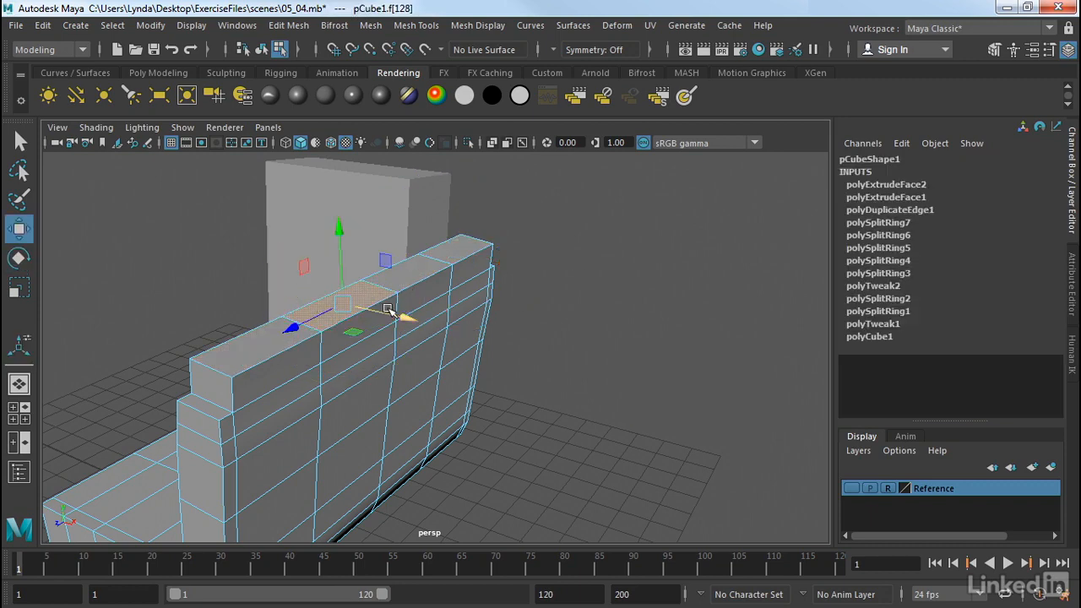
pyautogui.moveTo(395, 314); pyautogui.dragTo(435, 324)
pyautogui.click(297, 342)
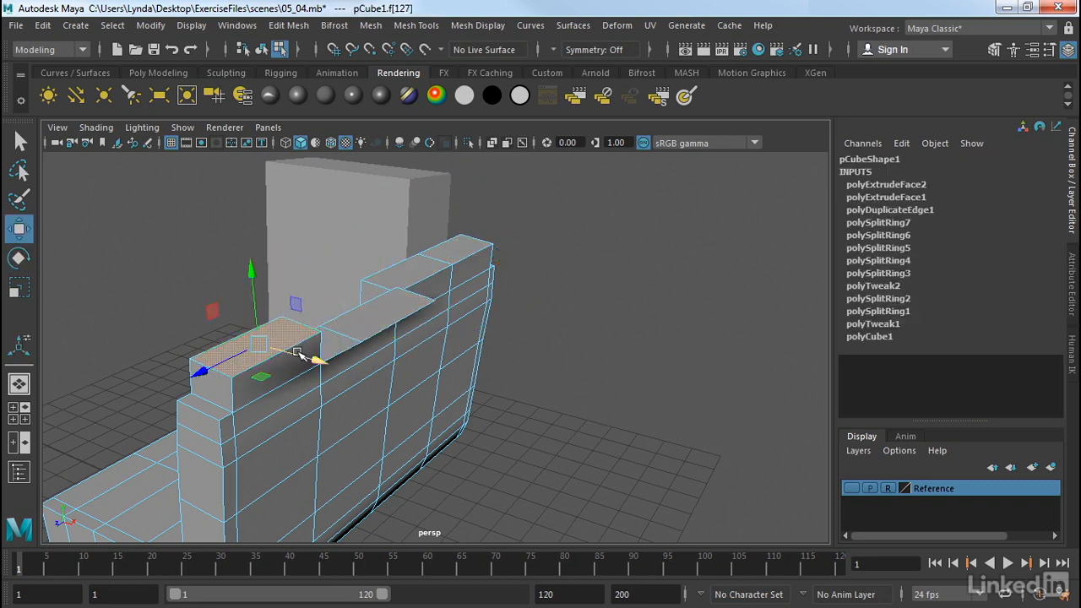
pyautogui.moveTo(302, 350); pyautogui.dragTo(290, 353)
pyautogui.click(393, 275)
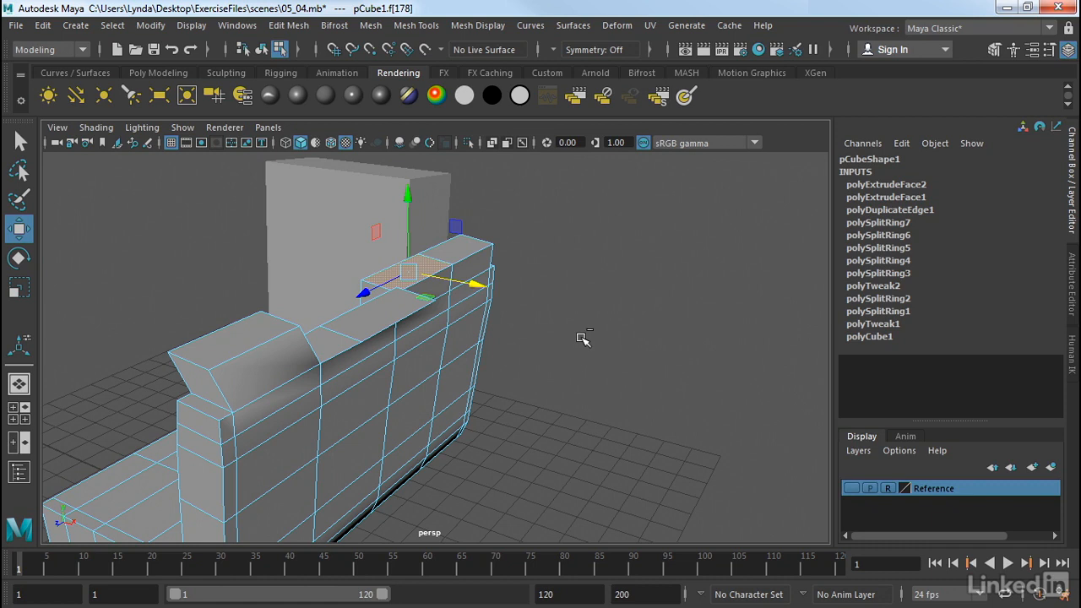
# - Undo the face moves and the second extrusion
pyautogui.hotkey('ctrl', 'z')
pyautogui.hotkey('ctrl', 'z')
pyautogui.hotkey('ctrl', 'z')
pyautogui.hotkey('ctrl', 'z')
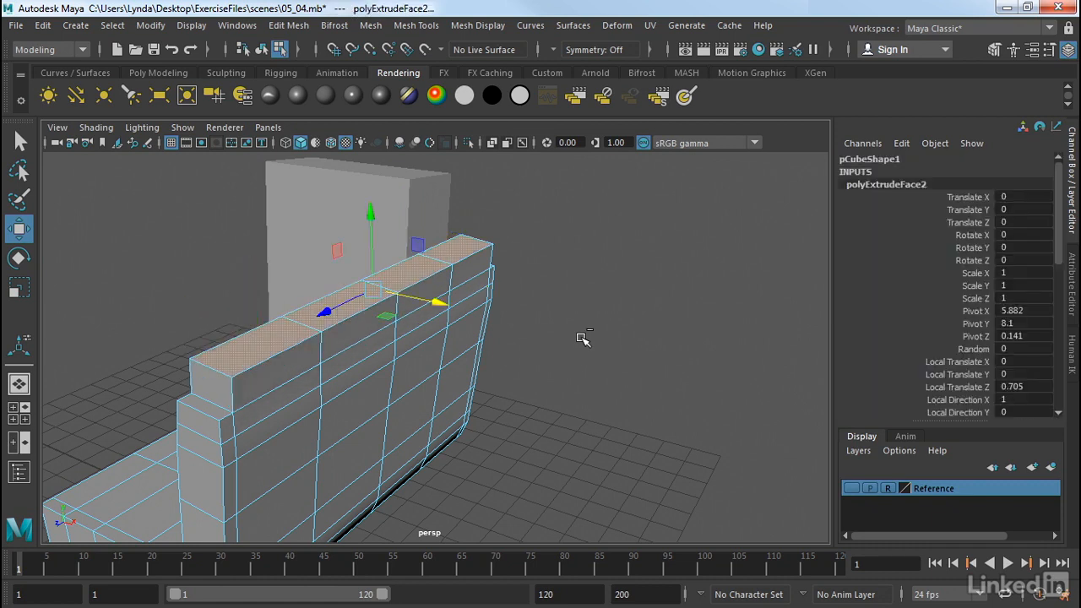
pyautogui.hotkey('ctrl', 'z')
pyautogui.hotkey('ctrl', 'z')
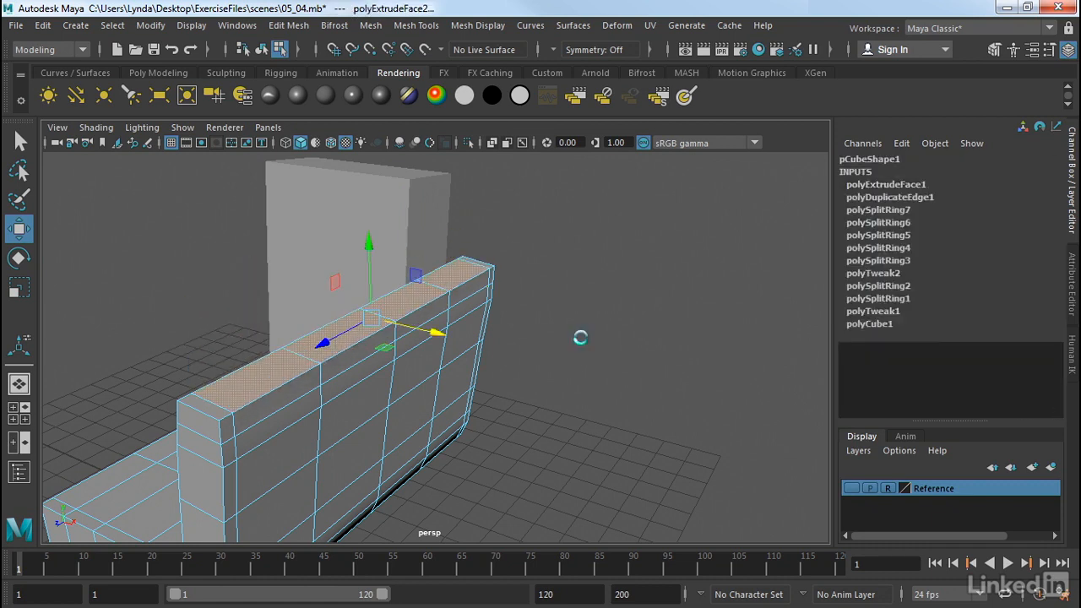
pyautogui.hotkey('ctrl', 'z')
# - Show the reference layer in the front view and move the backrest profile's top corner vertex down to match the reference outline
pyautogui.press('space')
pyautogui.press('space')
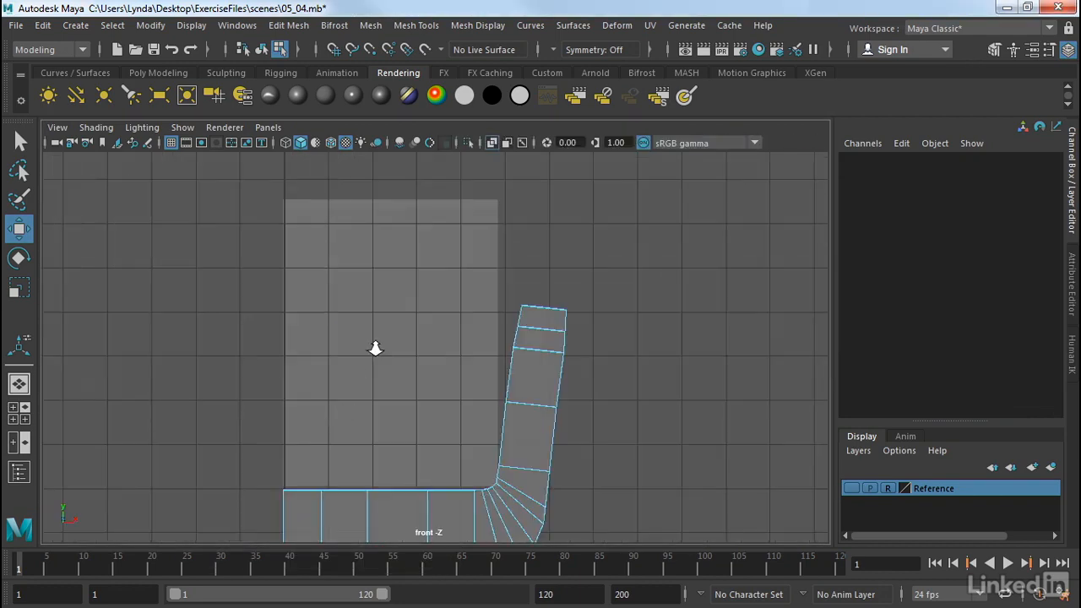
pyautogui.keyDown('alt'); pyautogui.moveTo(375, 350); pyautogui.dragTo(625, 414, button='right'); pyautogui.keyUp('alt')
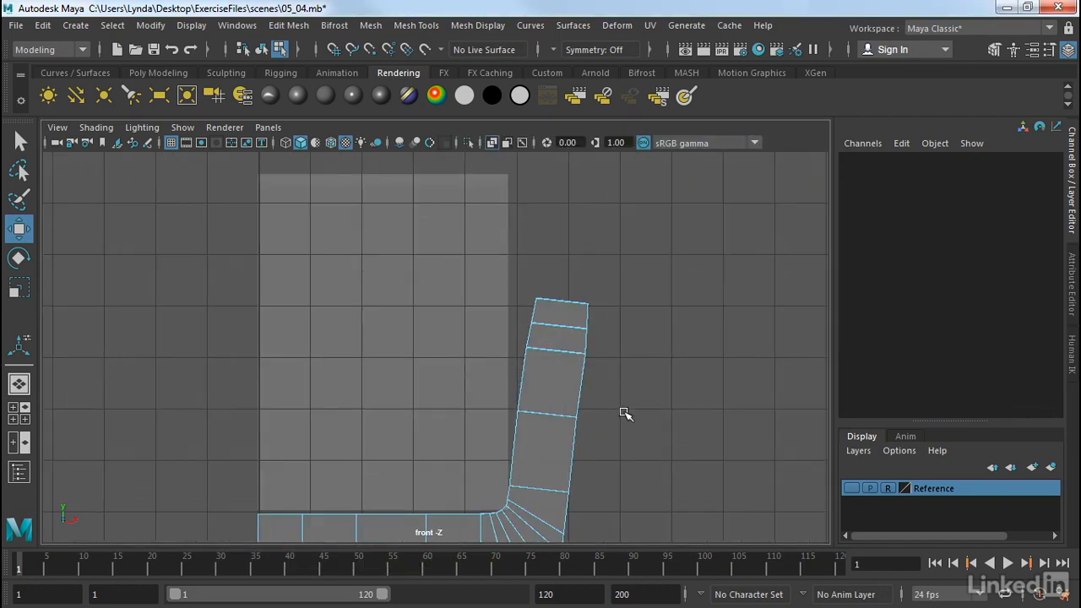
pyautogui.click(851, 488)
pyautogui.keyDown('alt'); pyautogui.moveTo(595, 364); pyautogui.dragTo(586, 378, button='middle'); pyautogui.keyUp('alt')
pyautogui.rightClick(520, 353)
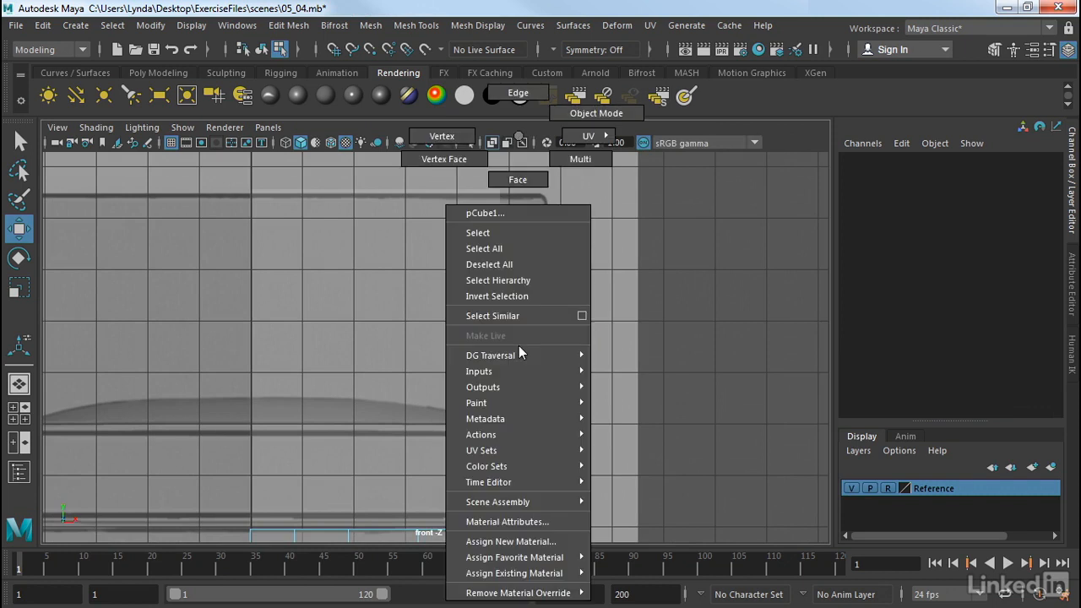
pyautogui.click(442, 136)
pyautogui.click(579, 326)
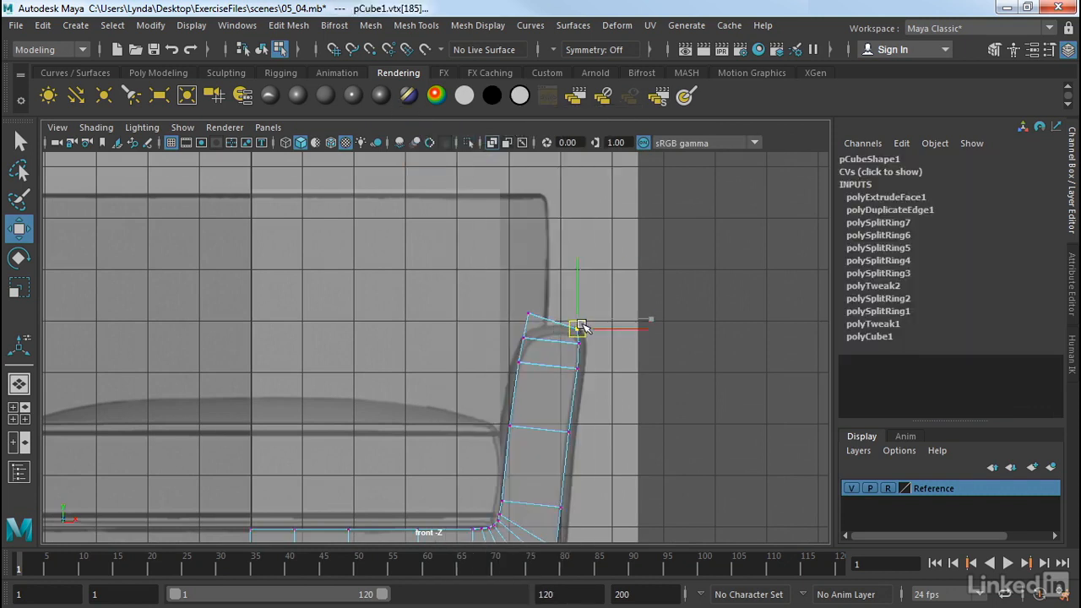
pyautogui.click(512, 312)
pyautogui.click(530, 315)
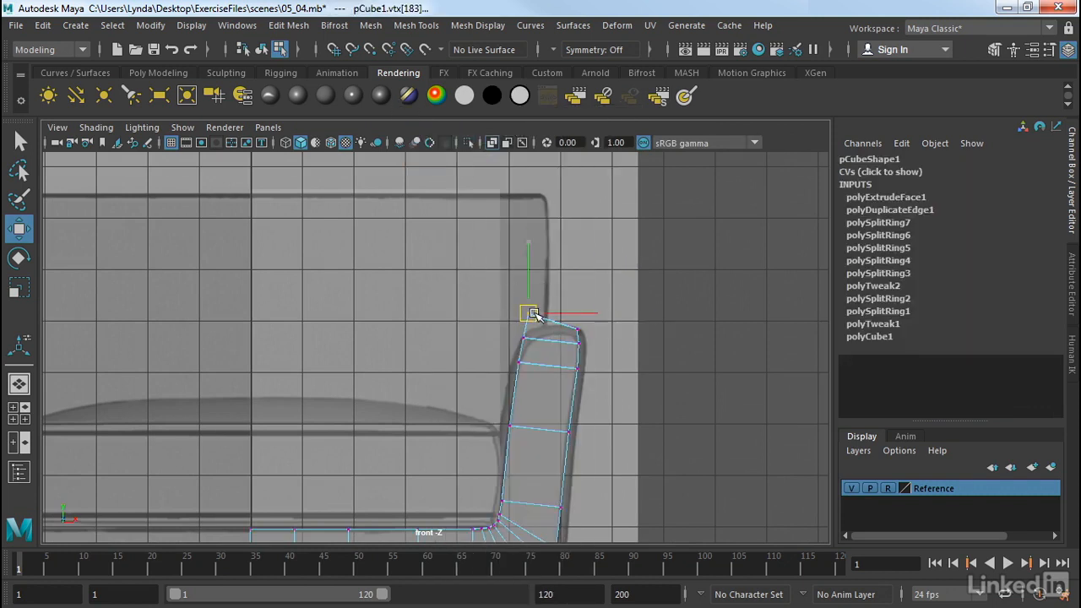
pyautogui.moveTo(534, 314); pyautogui.dragTo(533, 330)
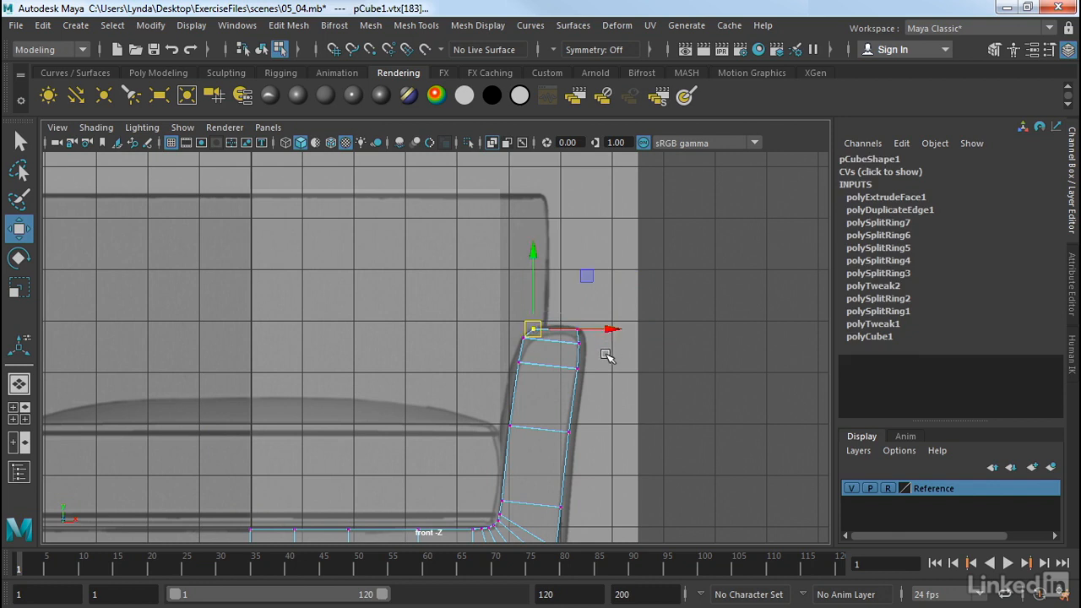
pyautogui.click(579, 344)
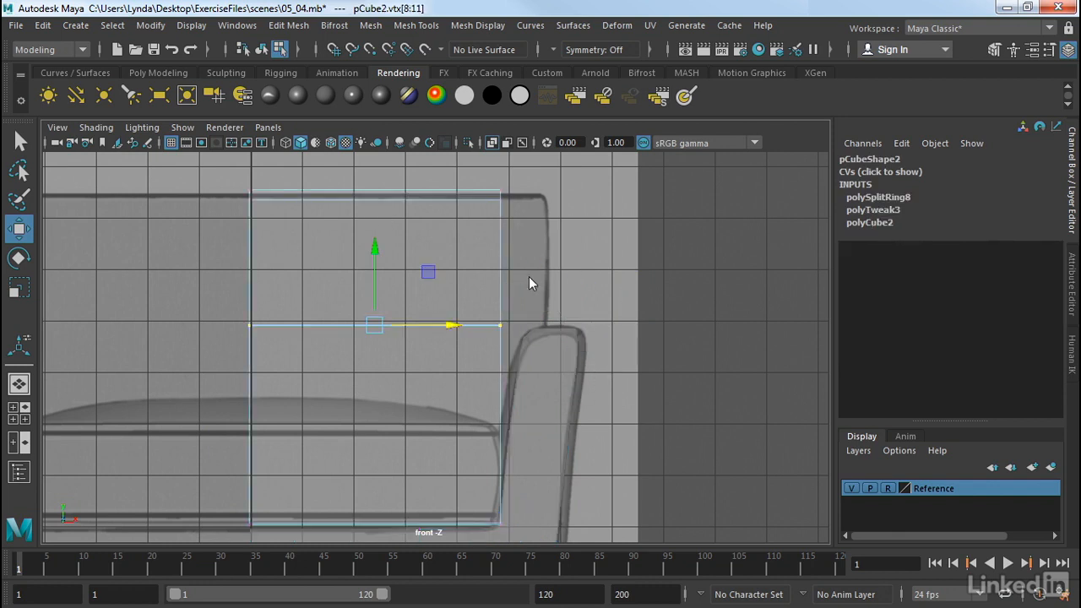
# - Hide the reference layer and extrude the upper block's side face outward with local translate Z 1.42 and 2 divisions
pyautogui.press('space')
pyautogui.press('space')
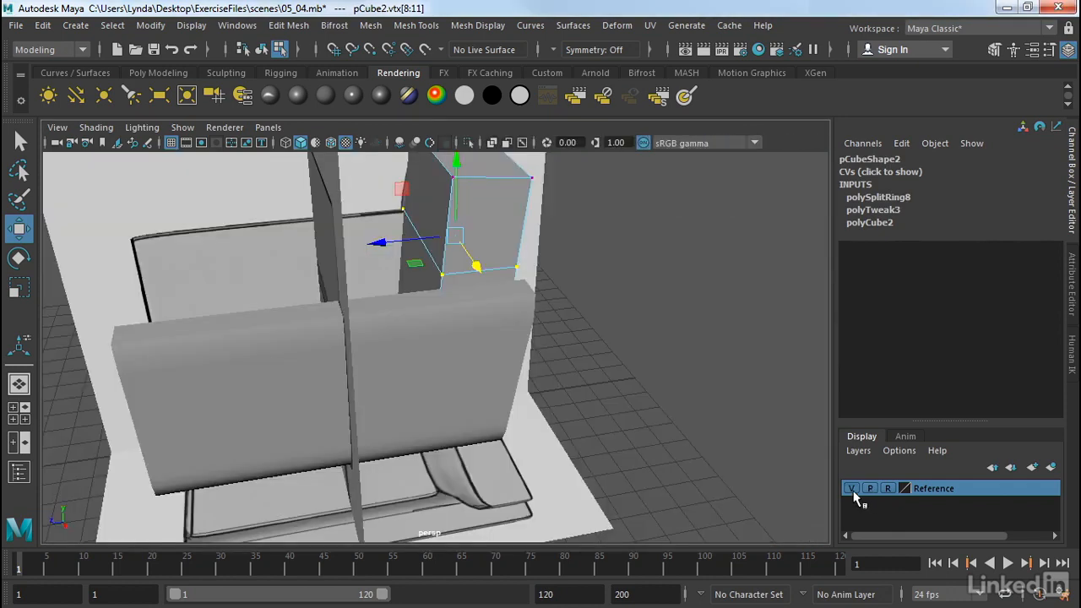
pyautogui.click(851, 489)
pyautogui.keyDown('alt'); pyautogui.moveTo(623, 345); pyautogui.dragTo(584, 357); pyautogui.keyUp('alt')
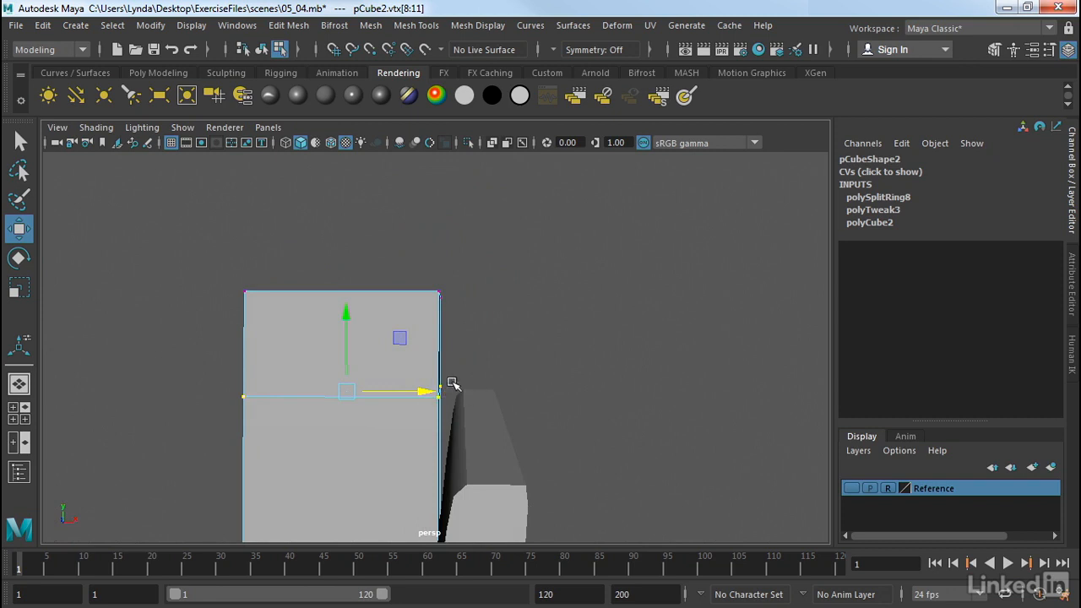
pyautogui.moveTo(459, 389)
pyautogui.keyDown('alt'); pyautogui.mouseDown()
pyautogui.moveTo(490, 391)
pyautogui.moveTo(460, 397)
pyautogui.mouseUp(); pyautogui.keyUp('alt')
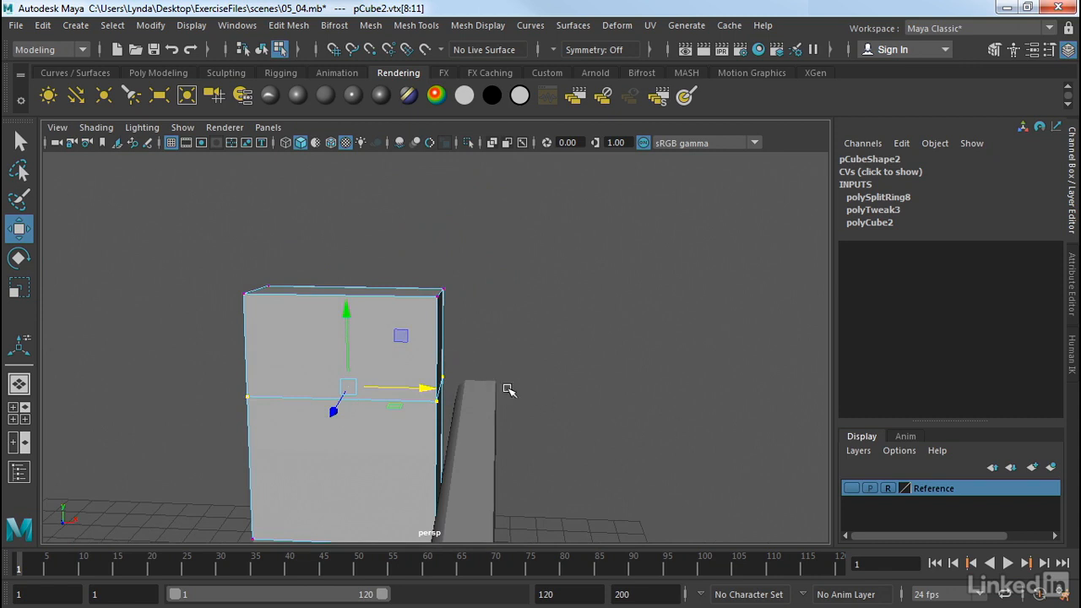
pyautogui.keyDown('alt'); pyautogui.moveTo(411, 352); pyautogui.dragTo(325, 355); pyautogui.keyUp('alt')
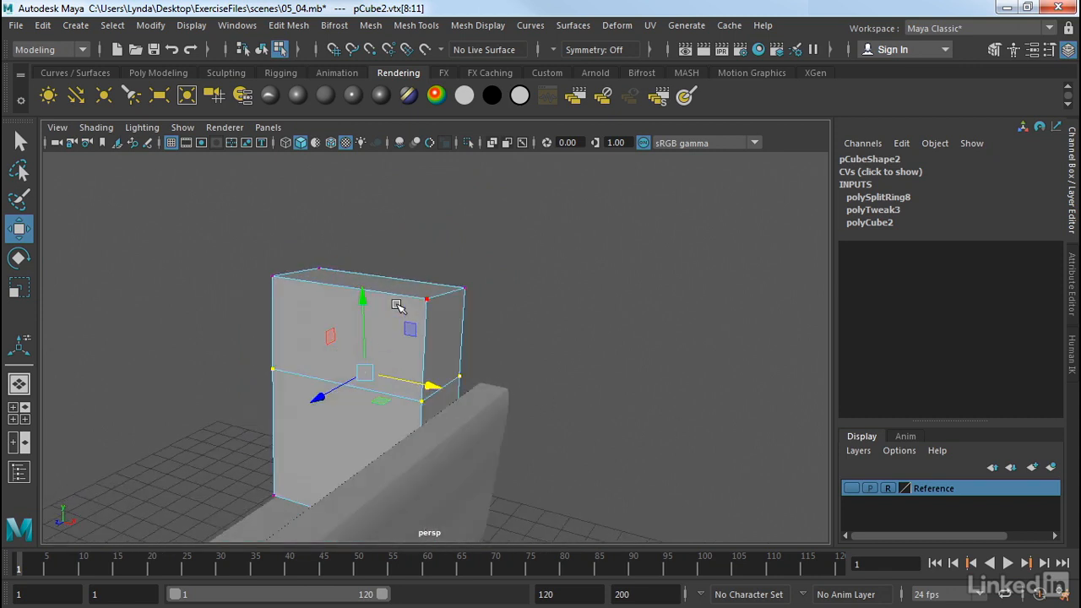
pyautogui.moveTo(396, 311); pyautogui.dragTo(381, 183, button='right')
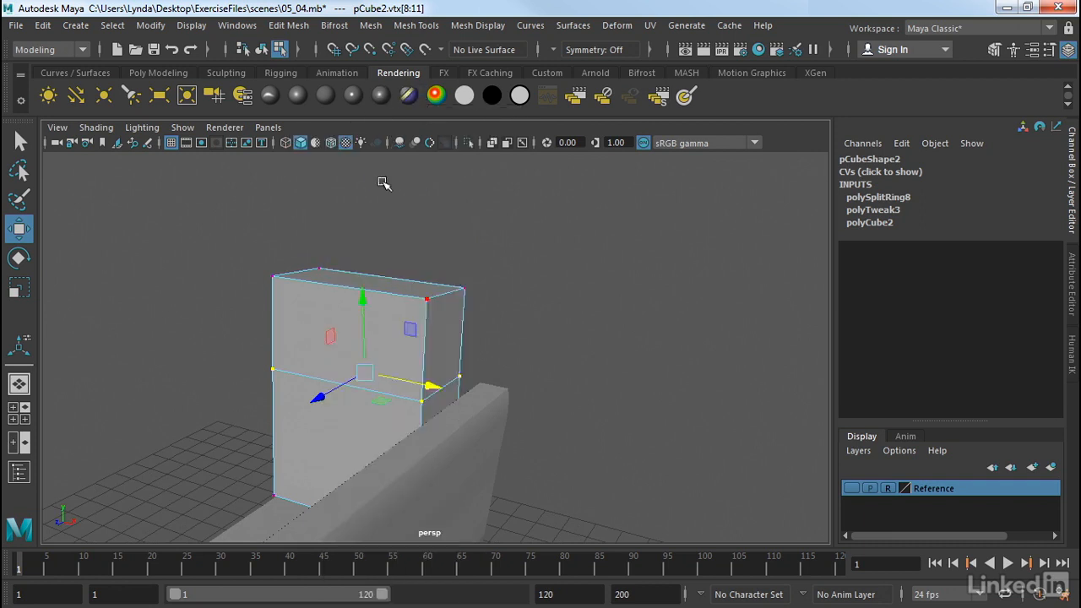
pyautogui.click(448, 353)
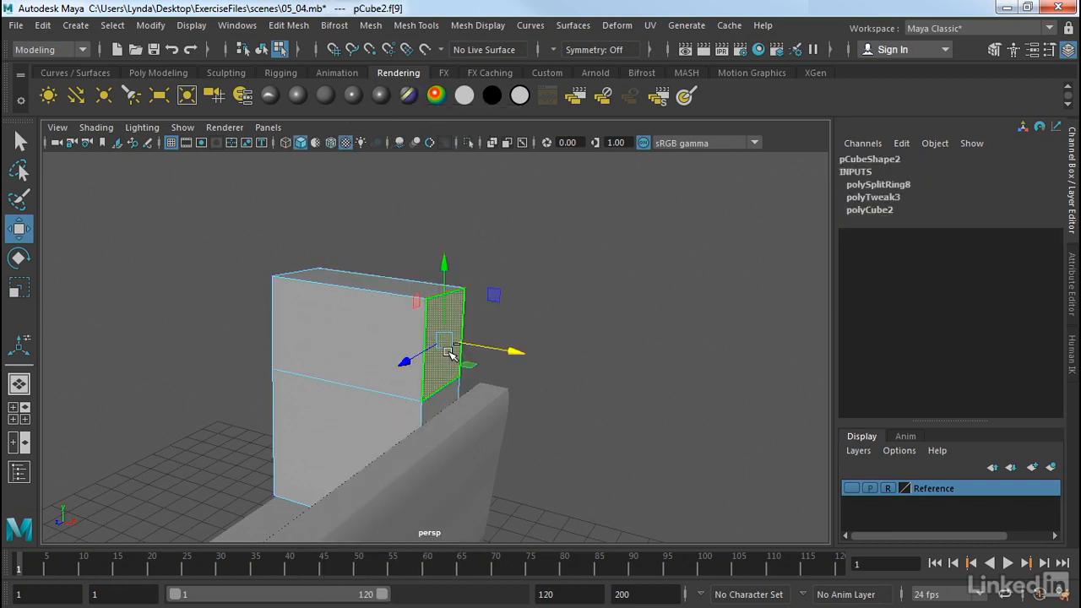
pyautogui.click(291, 25)
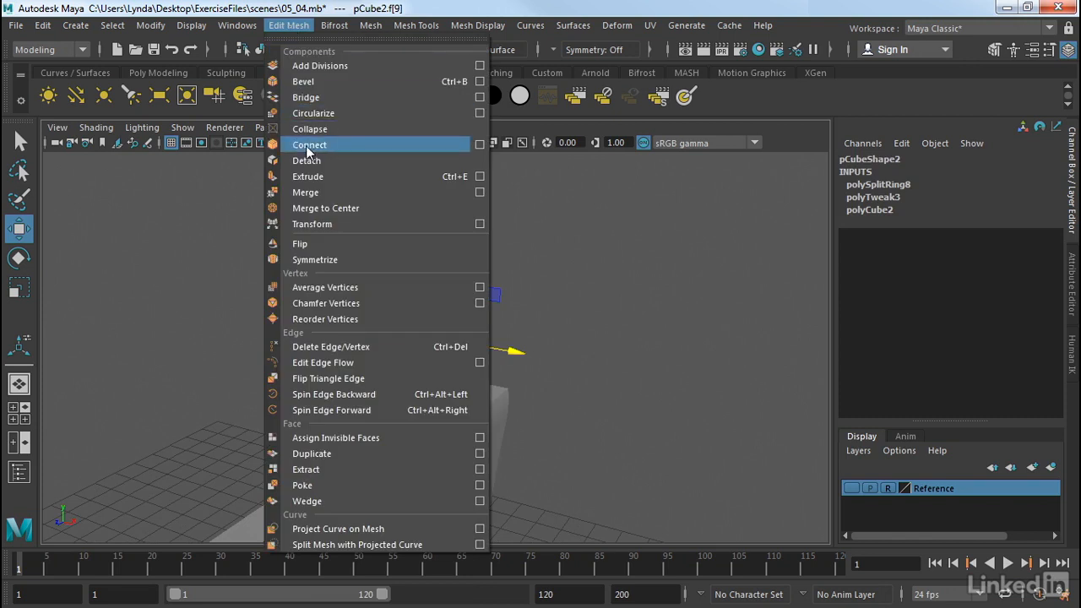
pyautogui.click(308, 177)
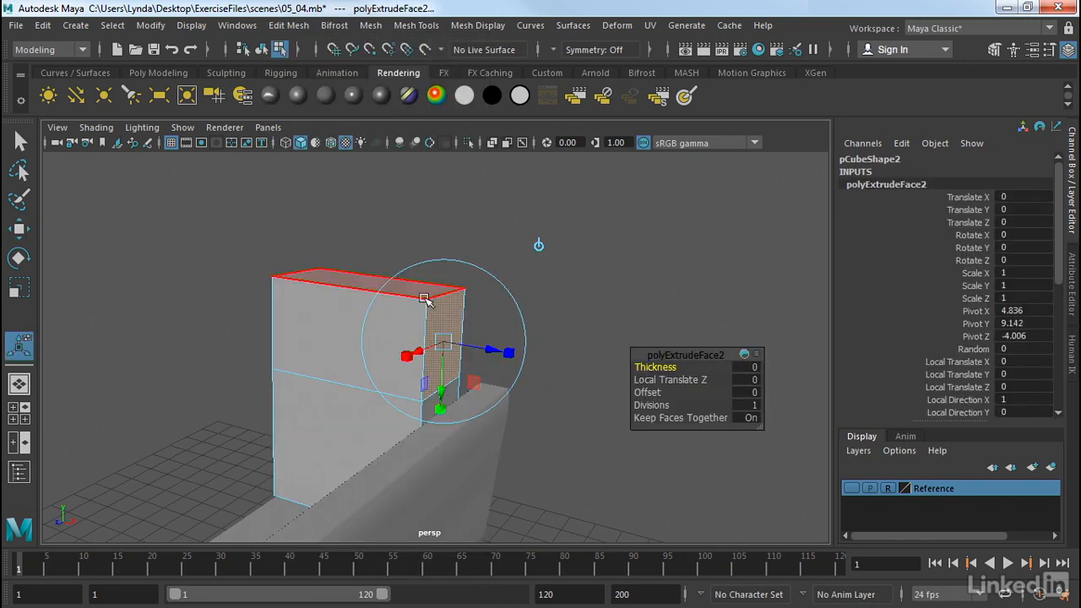
pyautogui.moveTo(495, 350); pyautogui.dragTo(551, 367)
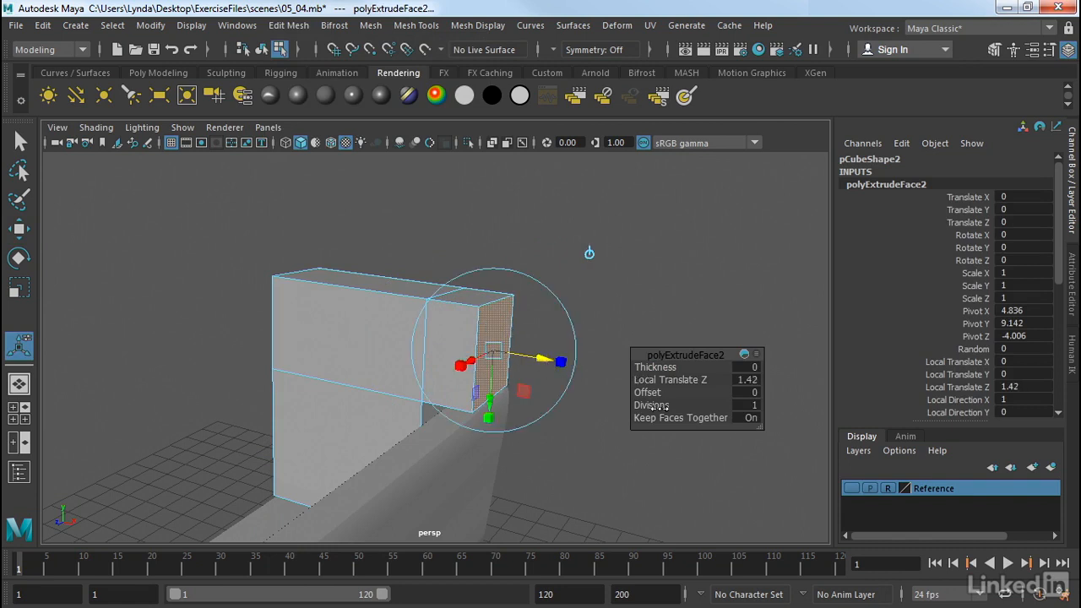
pyautogui.moveTo(667, 406)
pyautogui.mouseDown()
pyautogui.moveTo(679, 409)
pyautogui.moveTo(664, 412)
pyautogui.mouseUp()
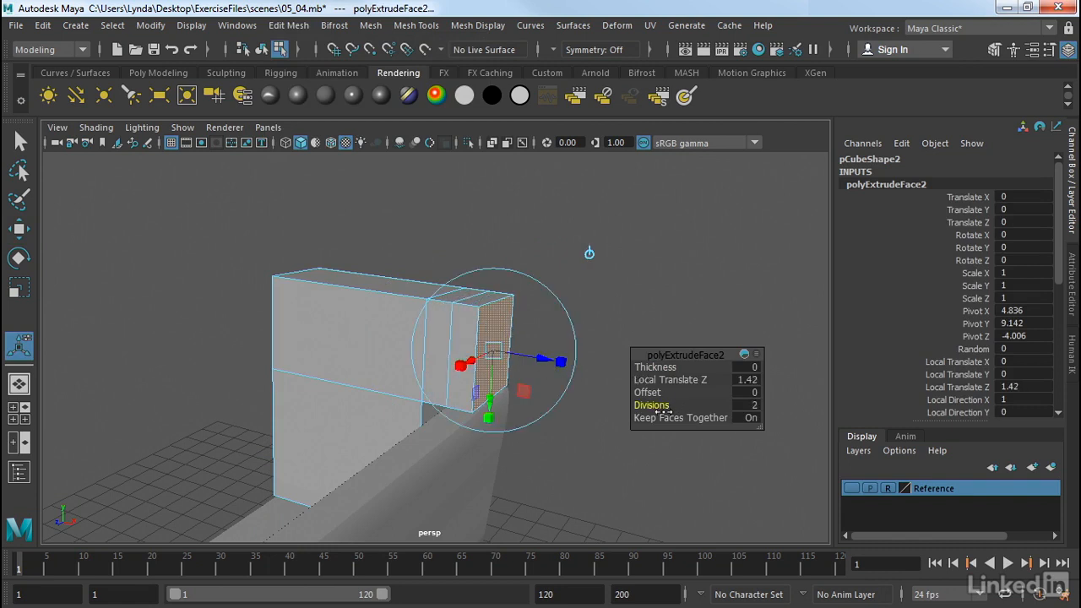
pyautogui.click(603, 297)
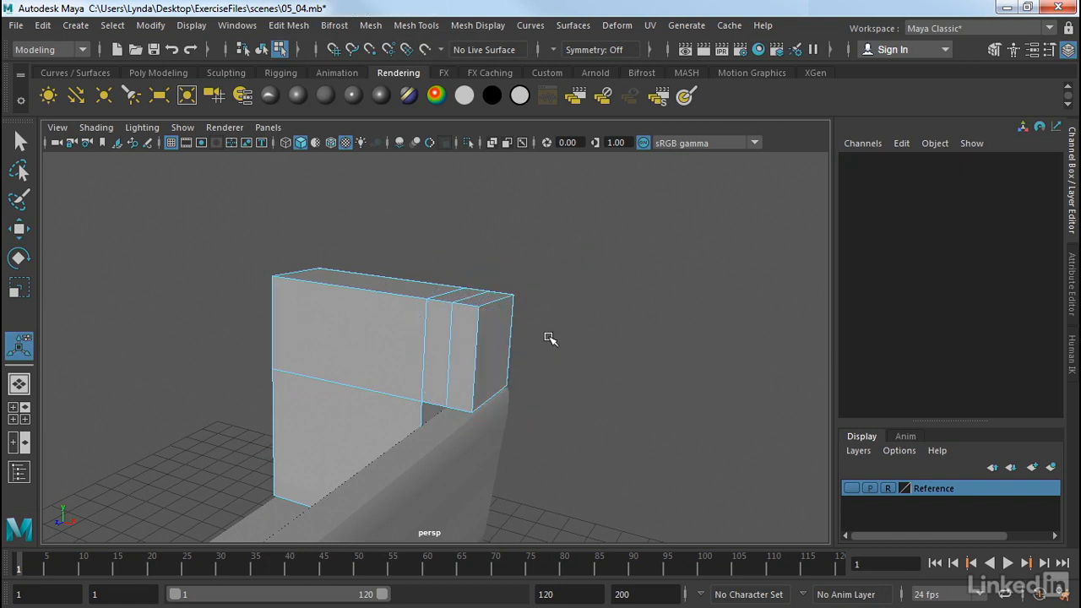
# - In the front view, move the block's inner corner vertex outward so its edge follows the backrest's slant
pyautogui.press('space')
pyautogui.press('space')
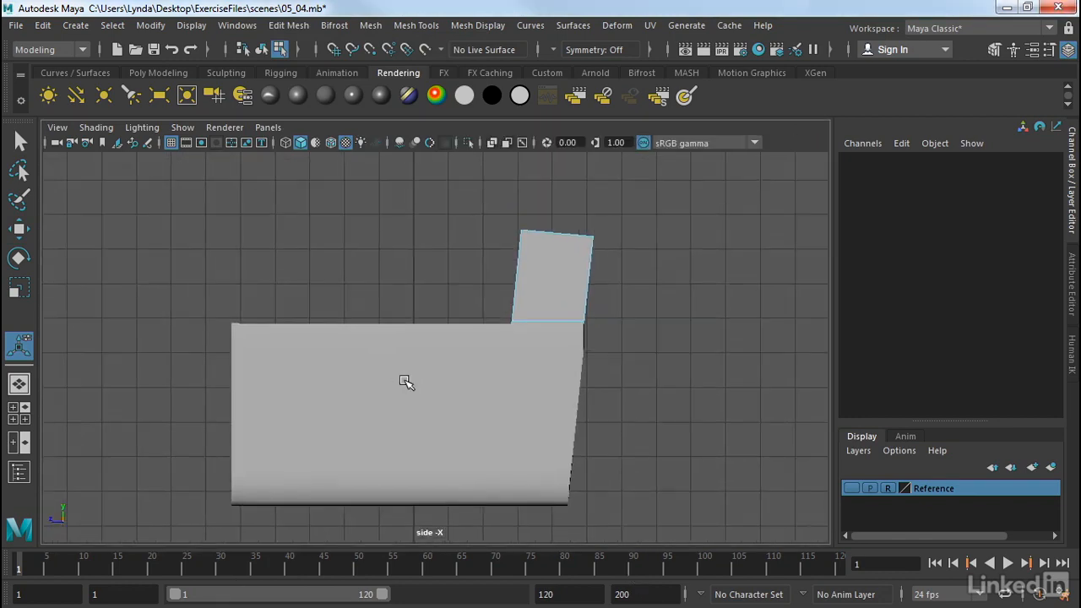
pyautogui.press('space')
pyautogui.press('space')
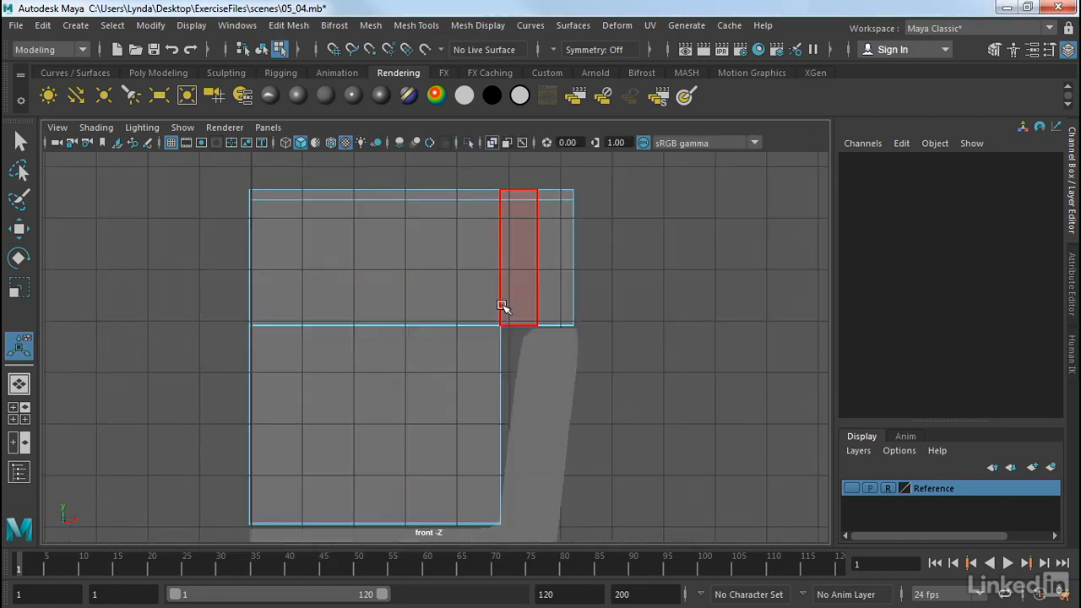
pyautogui.rightClick(488, 321)
pyautogui.click(404, 137)
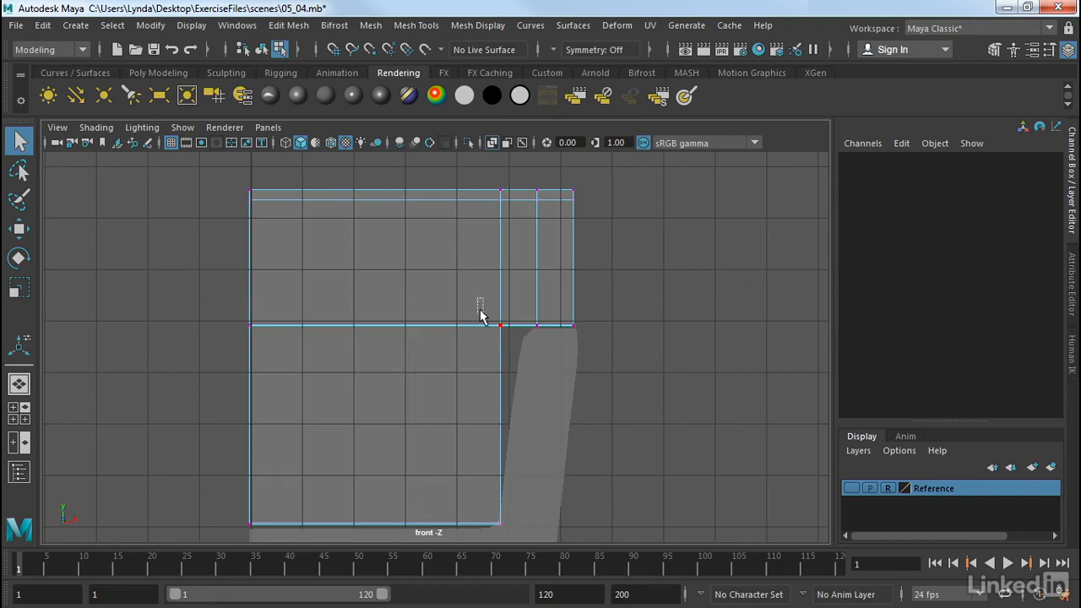
pyautogui.moveTo(480, 315); pyautogui.dragTo(503, 333)
pyautogui.press('w')
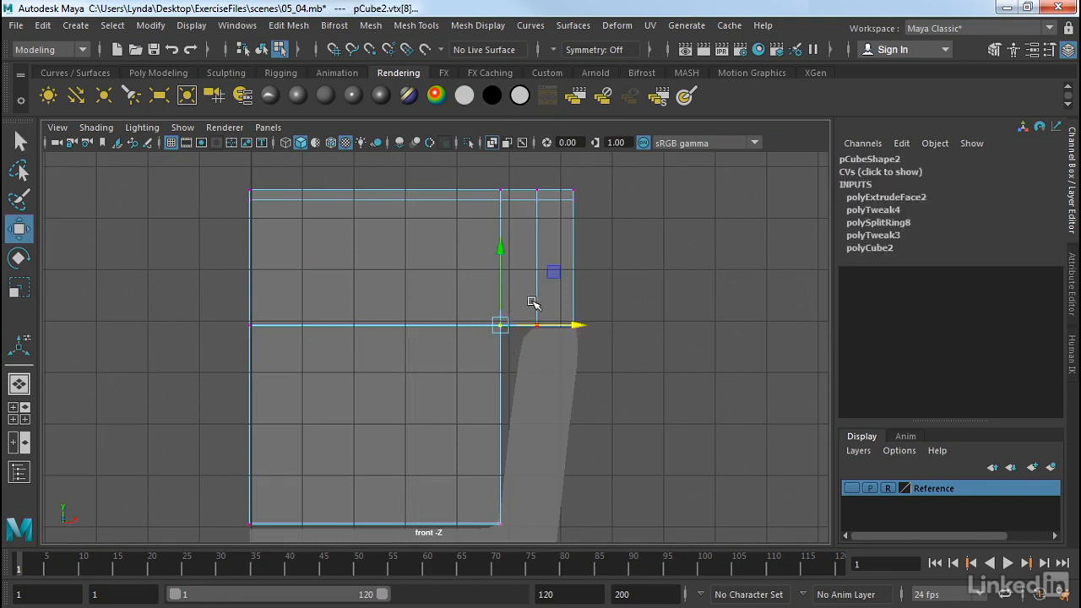
pyautogui.moveTo(555, 273); pyautogui.dragTo(575, 281, button='middle')
pyautogui.click(615, 294)
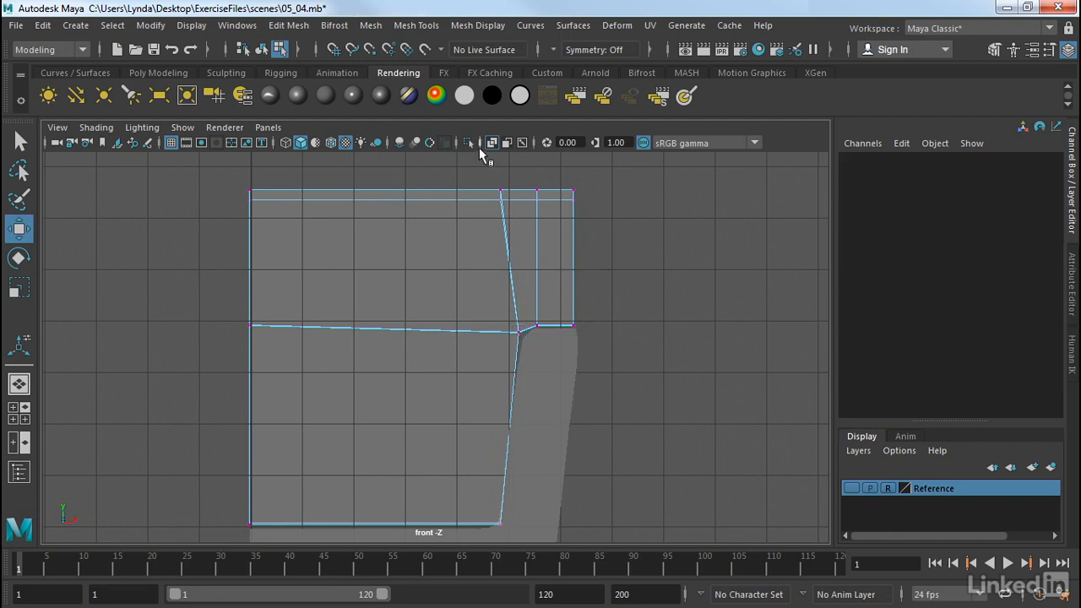
pyautogui.moveTo(528, 179); pyautogui.dragTo(551, 199)
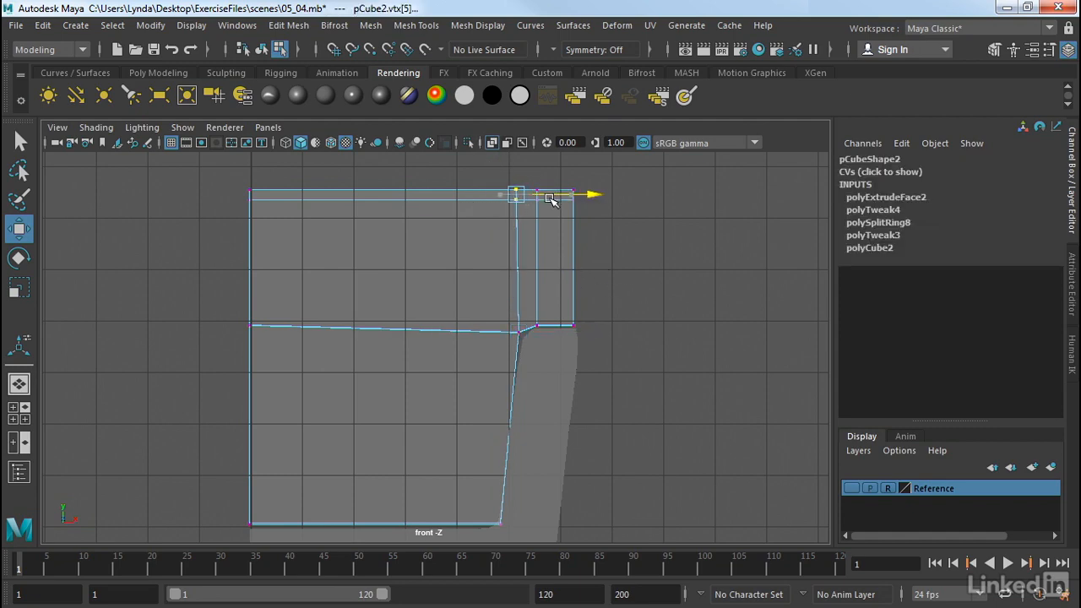
pyautogui.click(700, 307)
# - Create a new polygon cube beside the chair, about 5.6 wide, 6.6 high and 7 deep
pyautogui.press('space')
pyautogui.press('space')
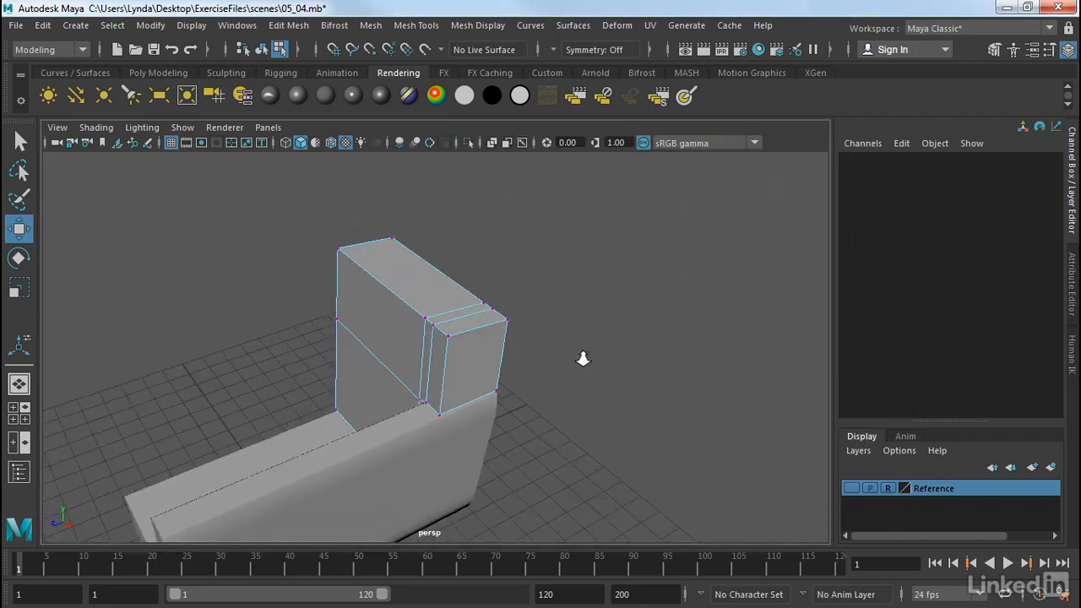
pyautogui.keyDown('alt'); pyautogui.moveTo(582, 360); pyautogui.dragTo(649, 284); pyautogui.keyUp('alt')
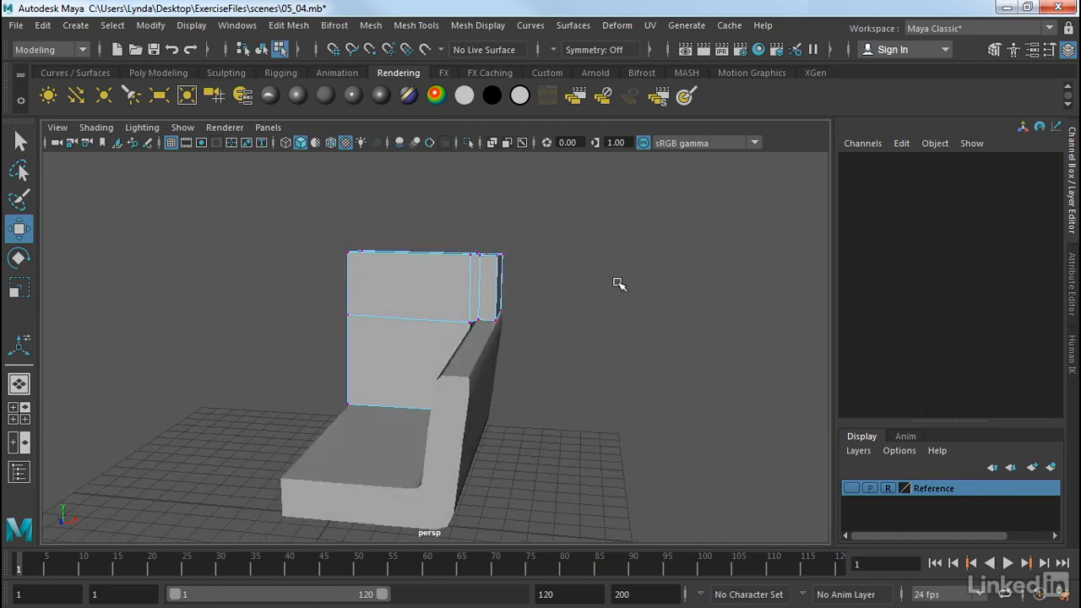
pyautogui.moveTo(467, 286); pyautogui.dragTo(513, 118, button='right')
pyautogui.keyDown('alt'); pyautogui.moveTo(504, 355); pyautogui.dragTo(405, 375); pyautogui.keyUp('alt')
pyautogui.click(408, 376)
pyautogui.keyDown('alt'); pyautogui.moveTo(171, 363); pyautogui.dragTo(532, 439); pyautogui.keyUp('alt')
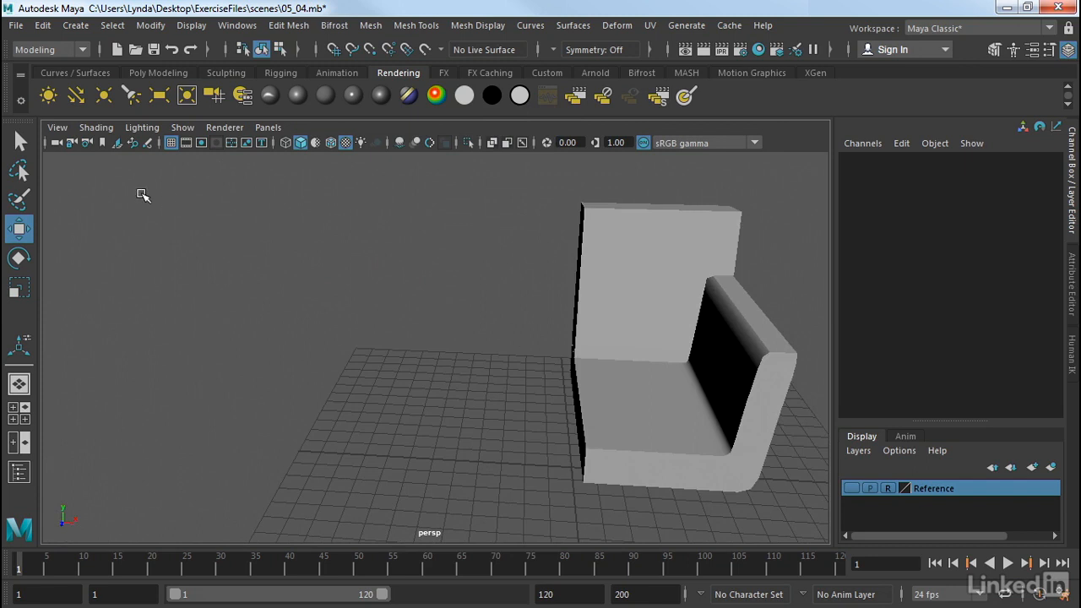
pyautogui.click(152, 73)
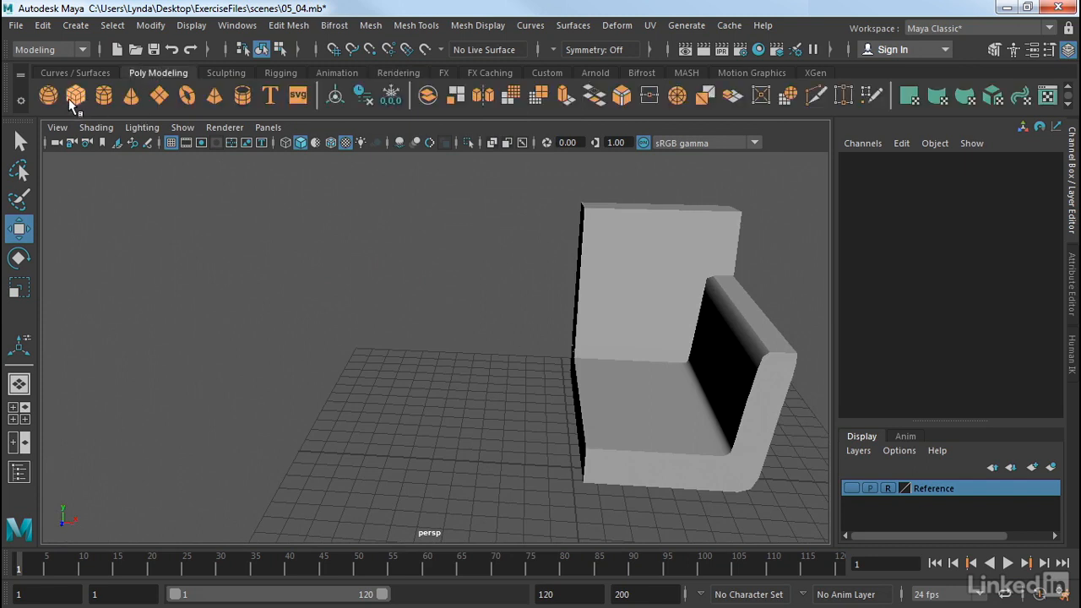
pyautogui.click(75, 96)
pyautogui.moveTo(355, 409); pyautogui.dragTo(461, 490)
pyautogui.moveTo(438, 449); pyautogui.dragTo(437, 284)
pyautogui.keyDown('alt'); pyautogui.moveTo(431, 284); pyautogui.dragTo(377, 304); pyautogui.keyUp('alt')
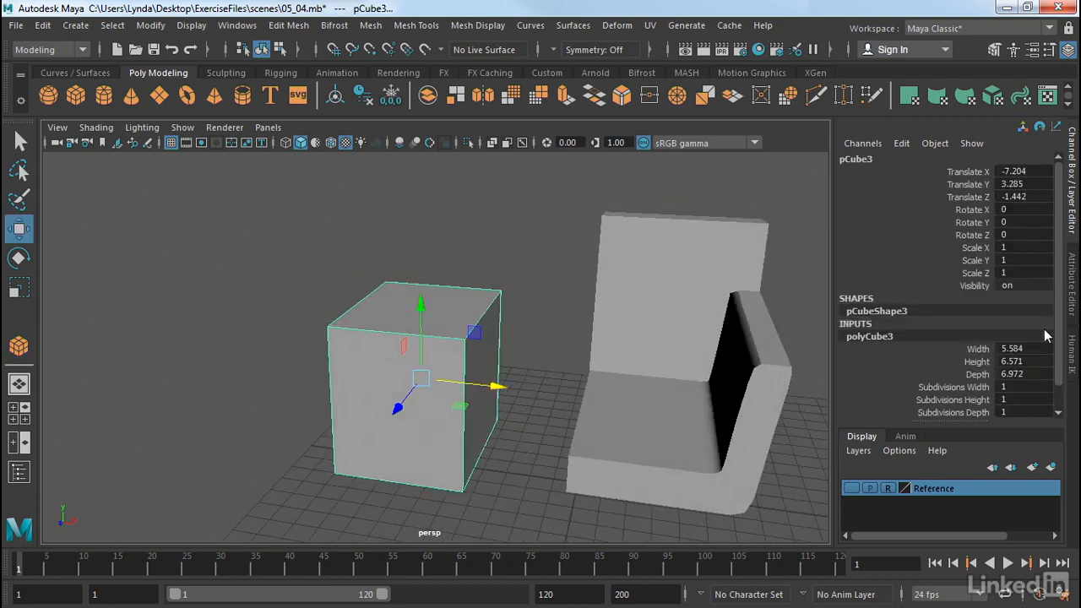
# - Set the new cube's subdivisions width, height and depth to 3 each
pyautogui.click(1072, 309)
pyautogui.click(866, 158)
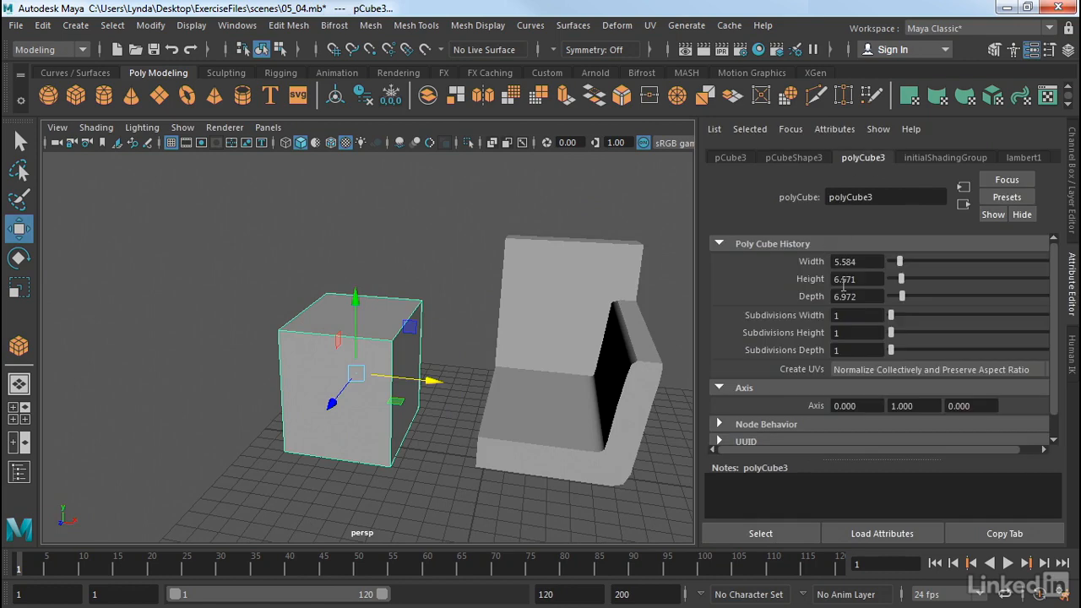
pyautogui.moveTo(891, 315); pyautogui.dragTo(895, 335)
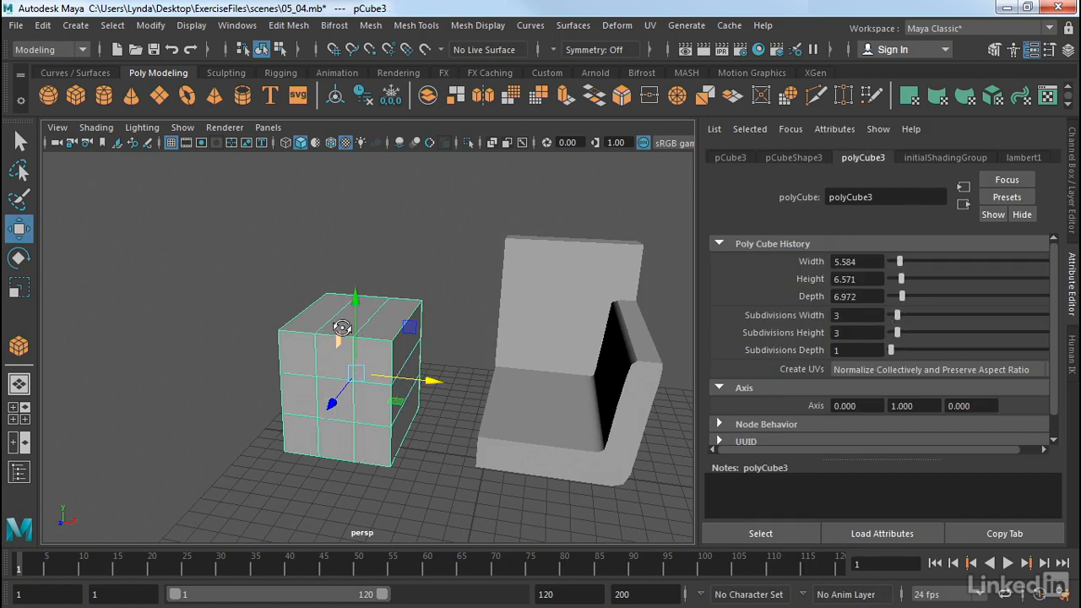
pyautogui.keyDown('alt'); pyautogui.moveTo(342, 334); pyautogui.dragTo(365, 338); pyautogui.keyUp('alt')
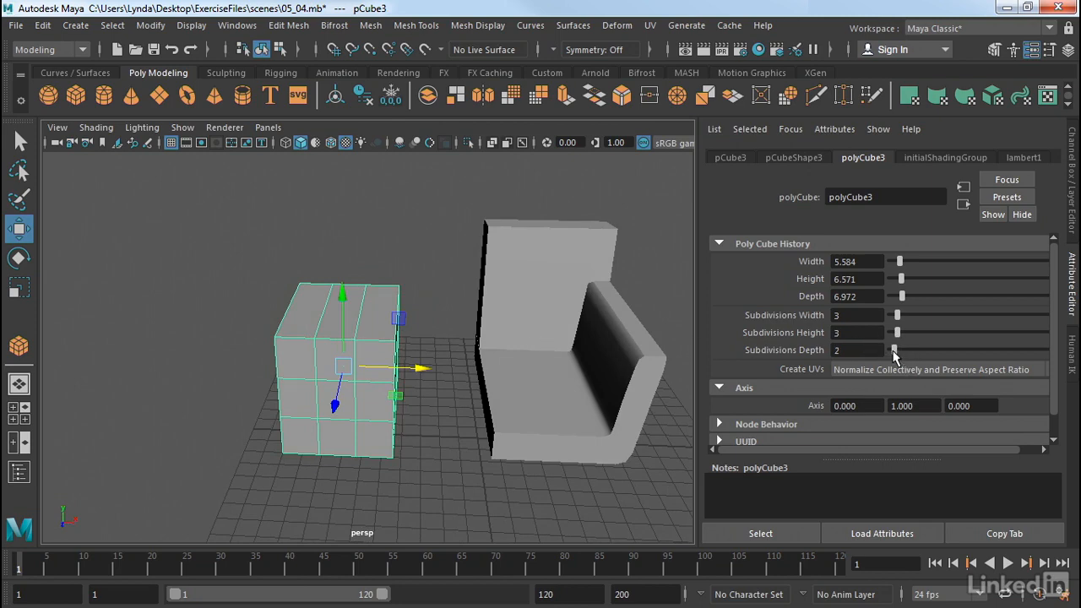
pyautogui.moveTo(894, 351); pyautogui.dragTo(897, 351)
# - Delete a block of faces from the top of the new cube to open a hole in it
pyautogui.keyDown('alt'); pyautogui.moveTo(51, 206); pyautogui.dragTo(277, 285); pyautogui.keyUp('alt')
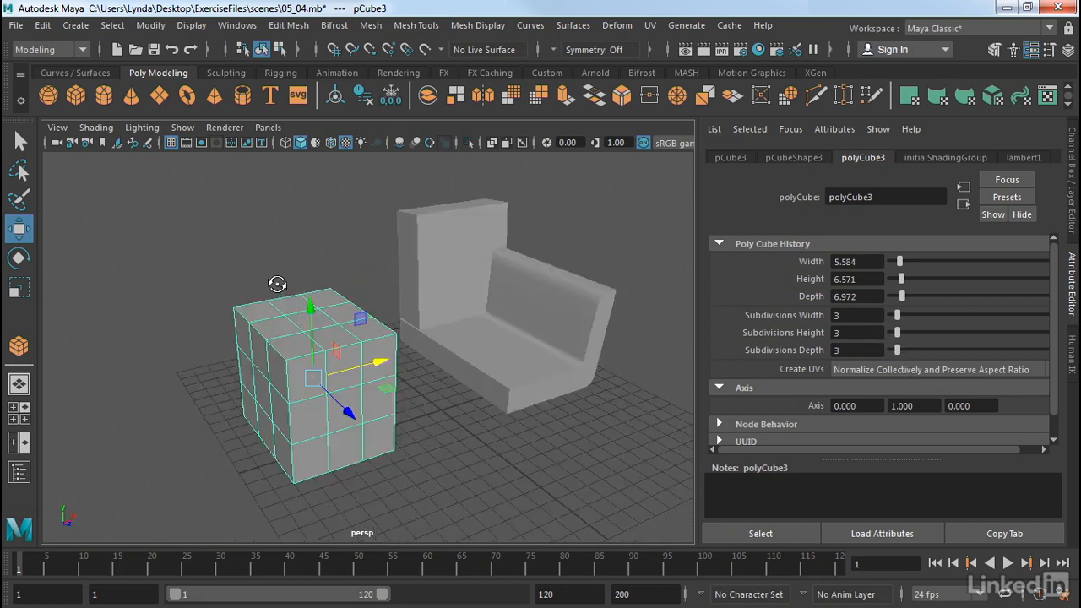
pyautogui.keyDown('alt'); pyautogui.moveTo(277, 284); pyautogui.dragTo(446, 350, button='right'); pyautogui.keyUp('alt')
pyautogui.keyDown('alt'); pyautogui.moveTo(447, 350); pyautogui.dragTo(489, 331, button='middle'); pyautogui.keyUp('alt')
pyautogui.keyDown('alt'); pyautogui.moveTo(358, 328); pyautogui.dragTo(351, 329); pyautogui.keyUp('alt')
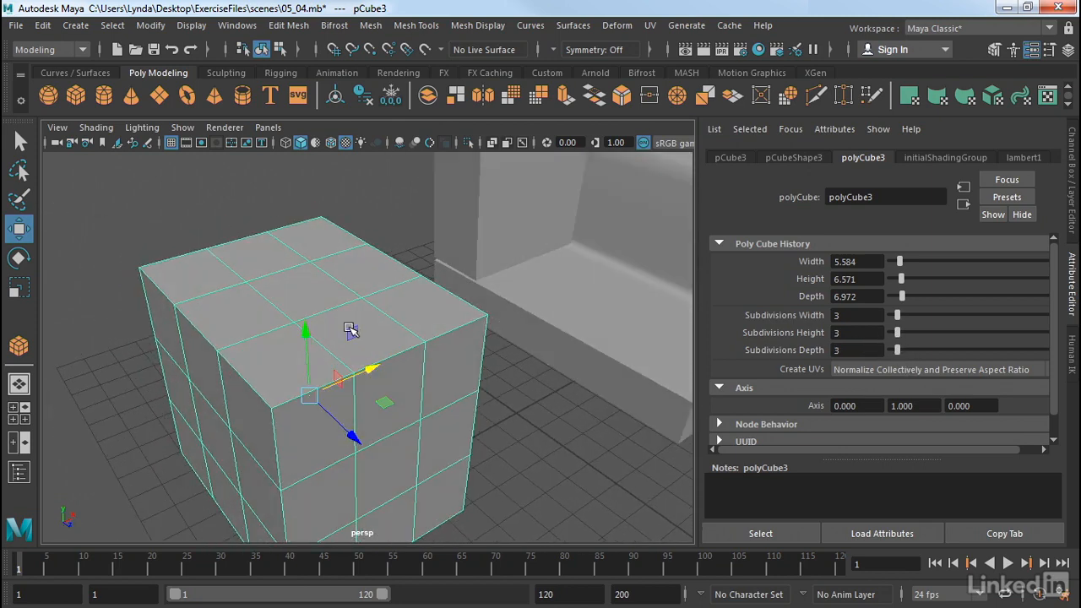
pyautogui.moveTo(351, 329); pyautogui.dragTo(336, 182, button='right')
pyautogui.click(325, 305)
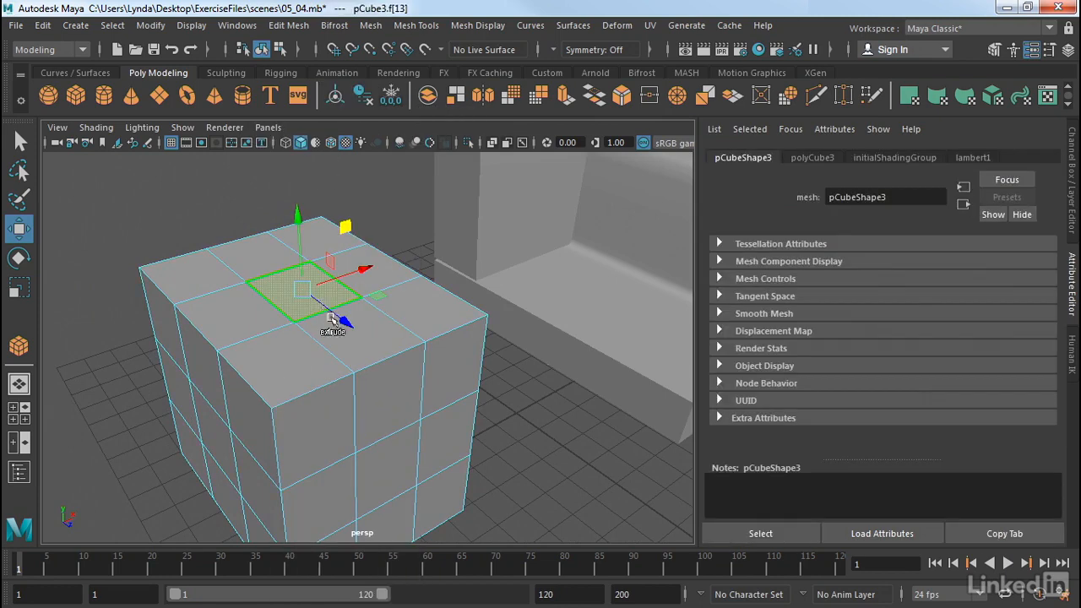
pyautogui.keyDown('shift'); pyautogui.click(358, 334); pyautogui.keyUp('shift')
pyautogui.keyDown('shift'); pyautogui.click(306, 355); pyautogui.keyUp('shift')
pyautogui.keyDown('shift'); pyautogui.click(271, 309); pyautogui.keyUp('shift')
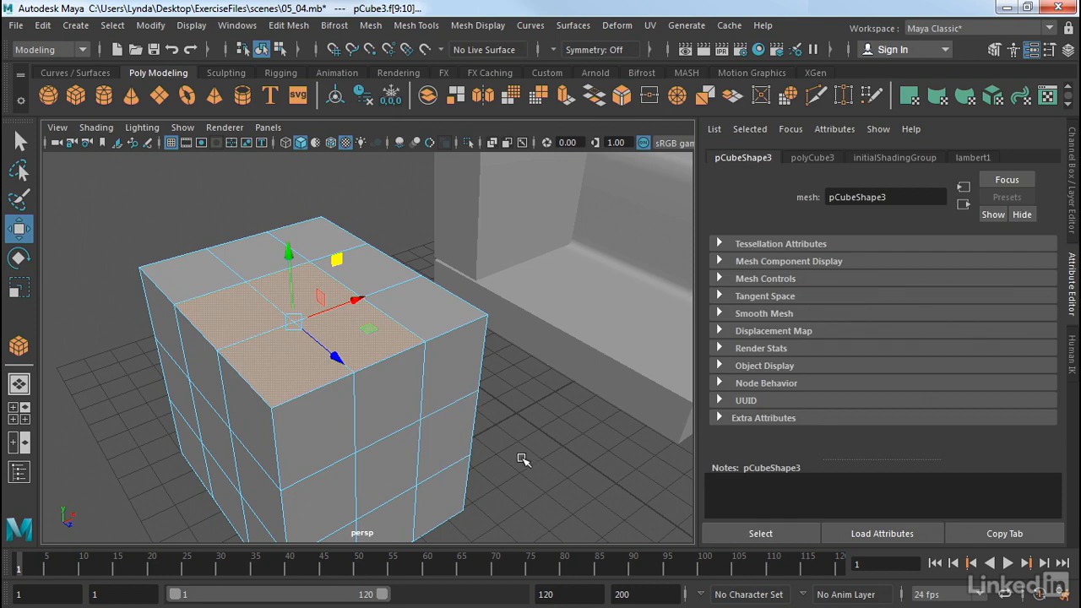
pyautogui.press('Delete')
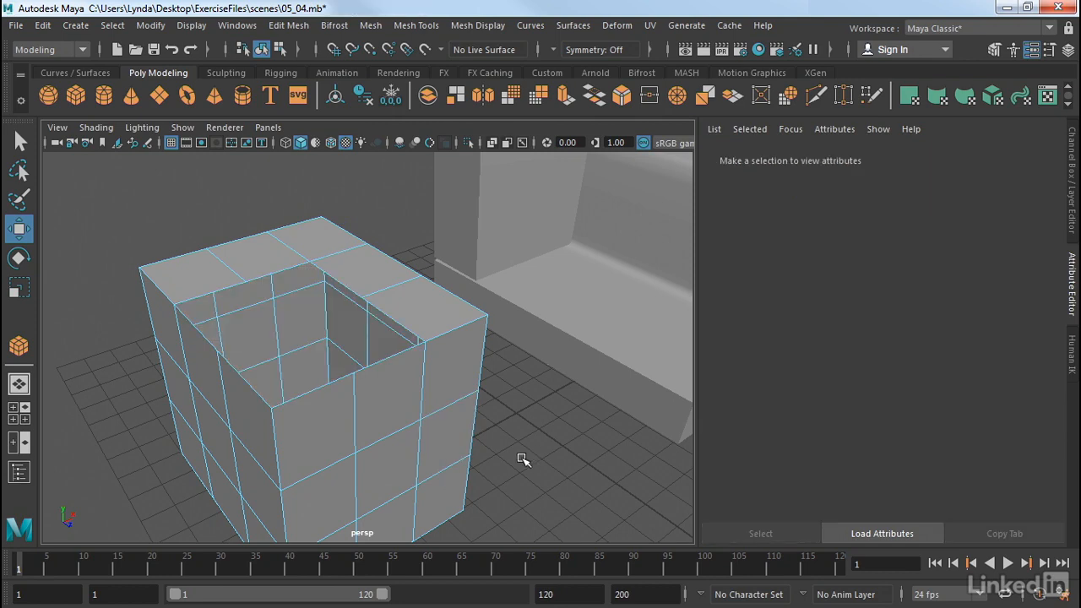
# - Select the hole's border edge loop and extrude it, moving the new edges upward into a raised rim
pyautogui.keyDown('alt'); pyautogui.moveTo(312, 338); pyautogui.dragTo(157, 310); pyautogui.keyUp('alt')
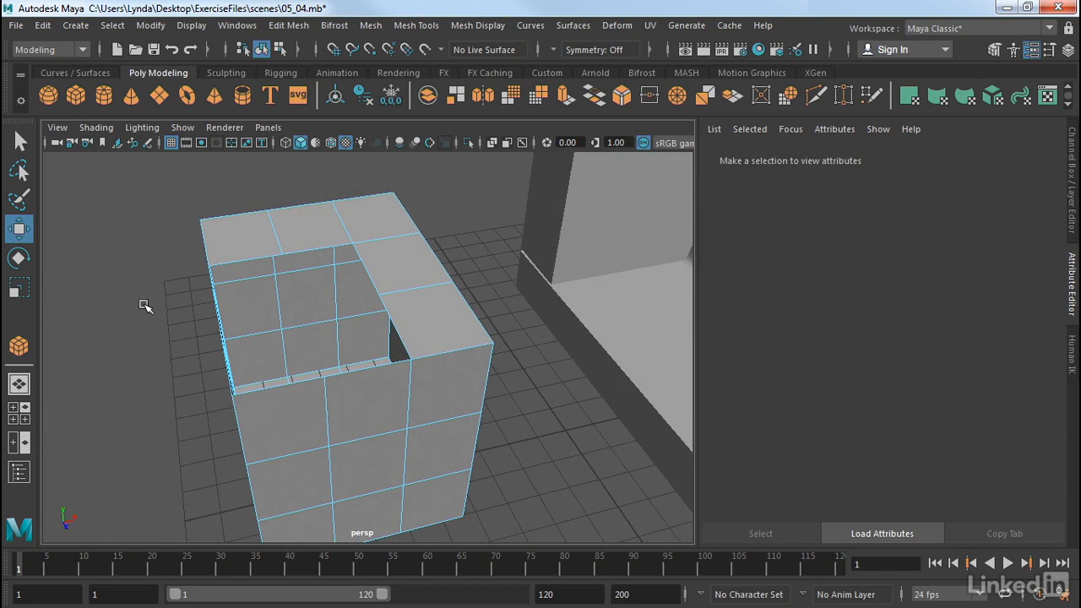
pyautogui.moveTo(394, 262); pyautogui.dragTo(395, 101, button='right')
pyautogui.click(365, 266)
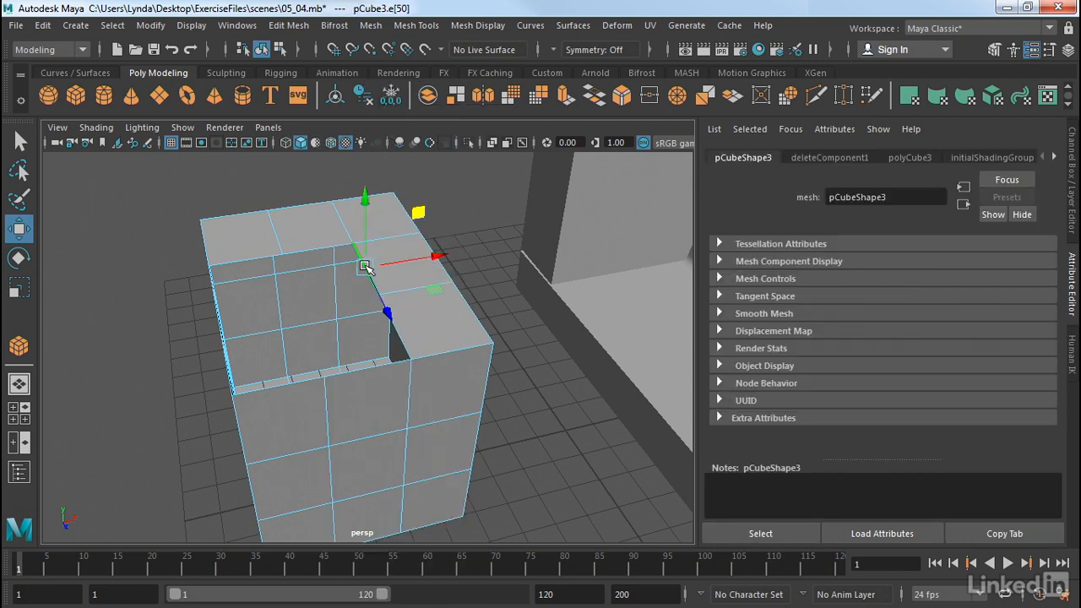
pyautogui.doubleClick(321, 244)
pyautogui.keyDown('alt'); pyautogui.moveTo(359, 270); pyautogui.dragTo(372, 301); pyautogui.keyUp('alt')
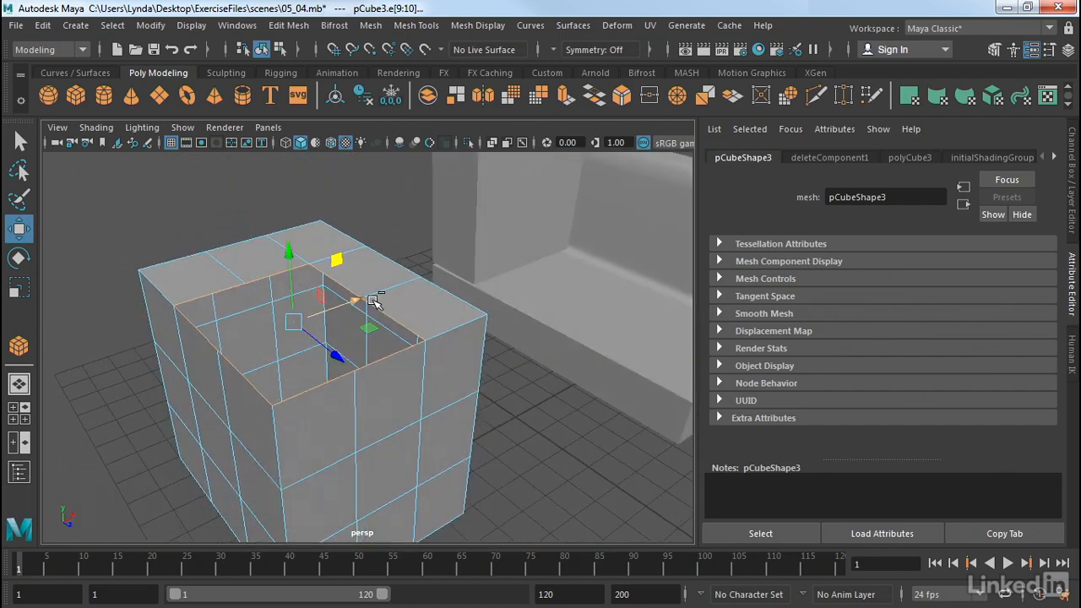
pyautogui.hotkey('ctrl', 'e')
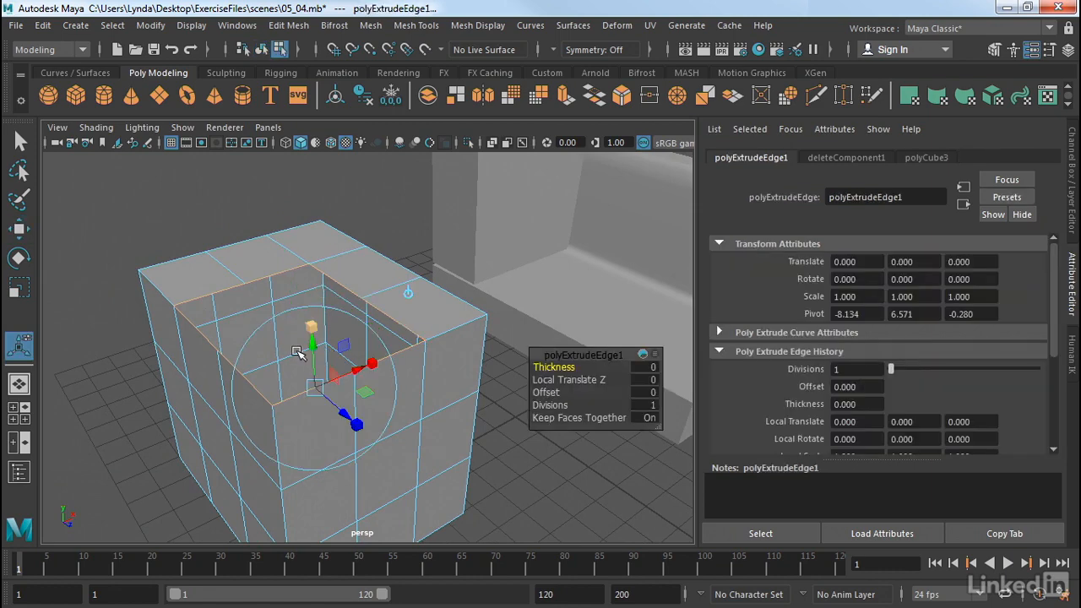
pyautogui.moveTo(310, 336)
pyautogui.mouseDown()
pyautogui.moveTo(313, 306)
pyautogui.moveTo(313, 316)
pyautogui.mouseUp()
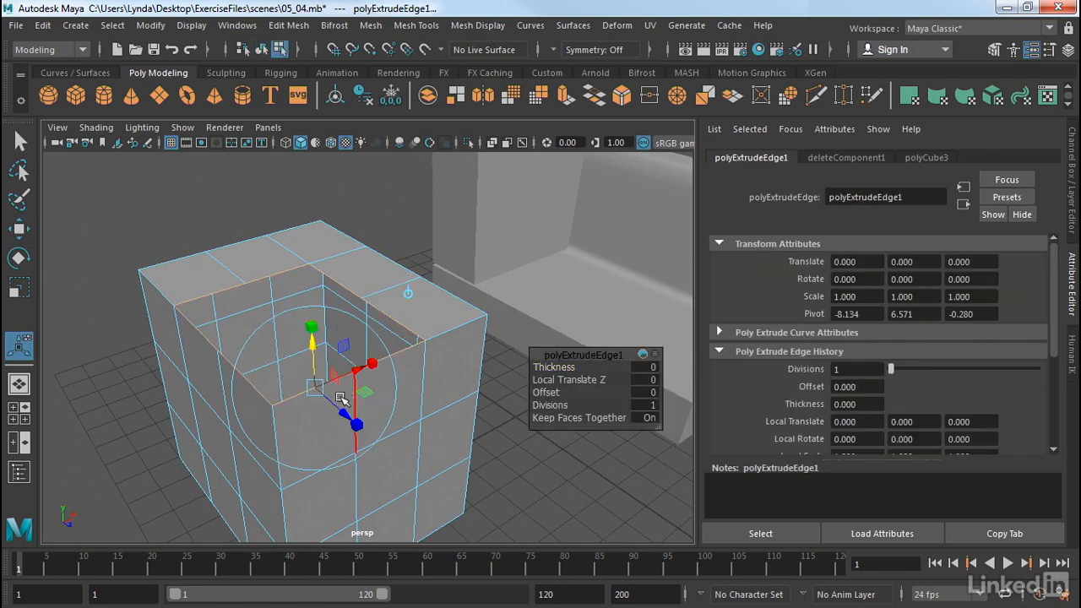
pyautogui.moveTo(354, 420)
pyautogui.mouseDown()
pyautogui.moveTo(321, 399)
pyautogui.moveTo(353, 423)
pyautogui.mouseUp()
pyautogui.hotkey('ctrl', 'z')
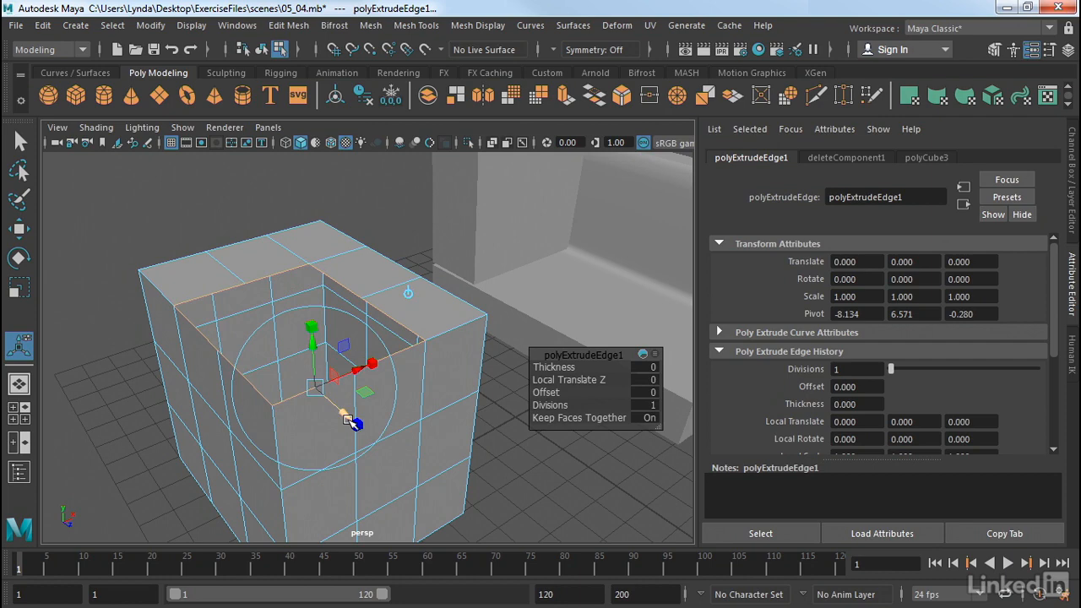
pyautogui.press('w')
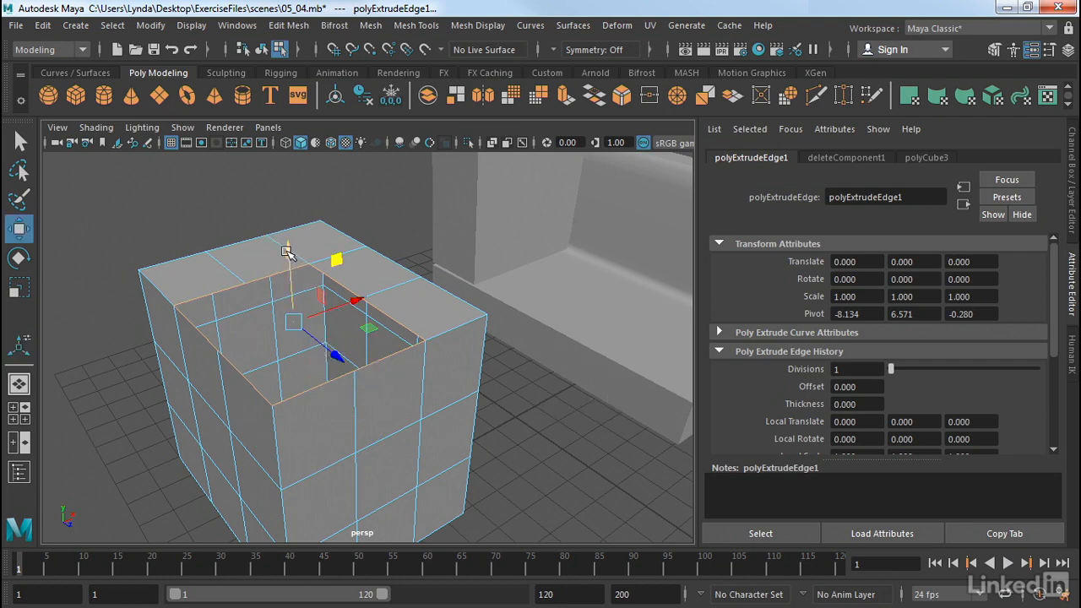
pyautogui.moveTo(292, 244); pyautogui.dragTo(276, 155)
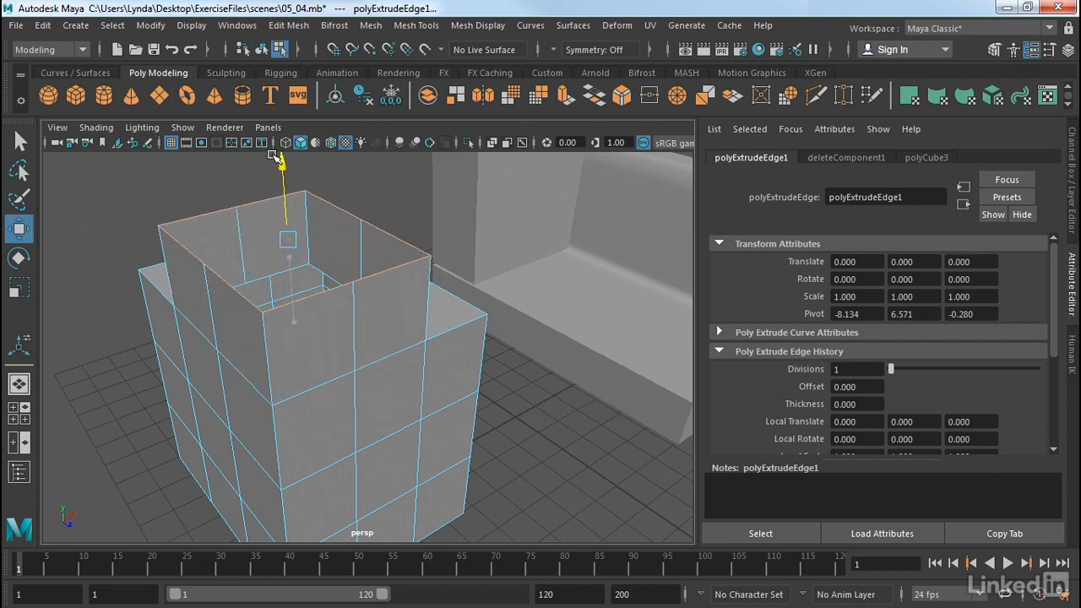
# - Extrude an edge at the rim's corner outward with local translate Z 2.984, thickness 0.2, offset 0.1 and 4 divisions
pyautogui.keyDown('alt'); pyautogui.moveTo(115, 233); pyautogui.dragTo(319, 232); pyautogui.keyUp('alt')
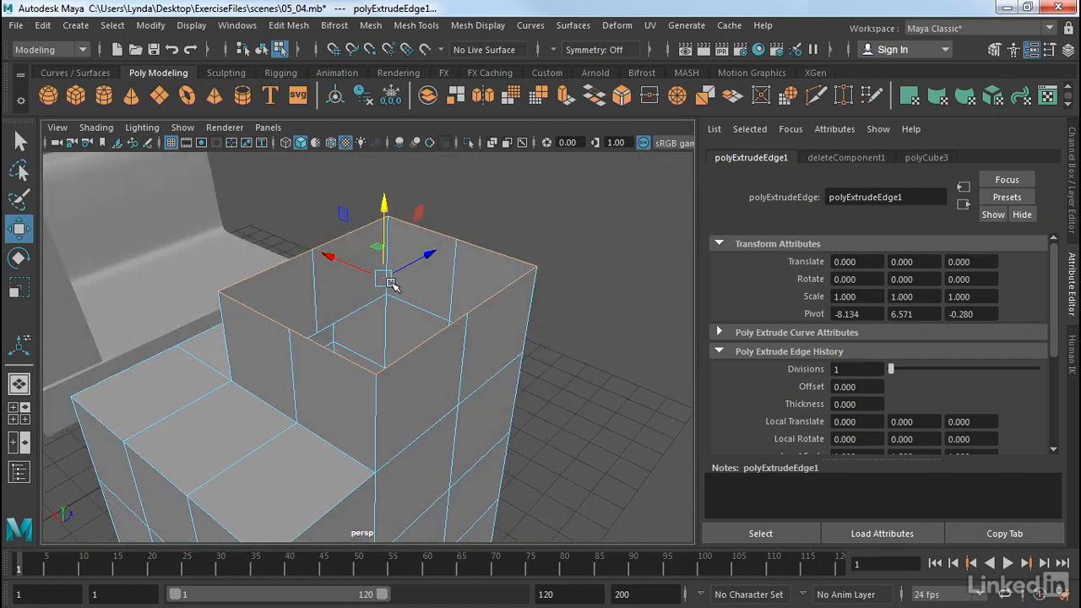
pyautogui.keyDown('alt'); pyautogui.moveTo(390, 284); pyautogui.dragTo(278, 309); pyautogui.keyUp('alt')
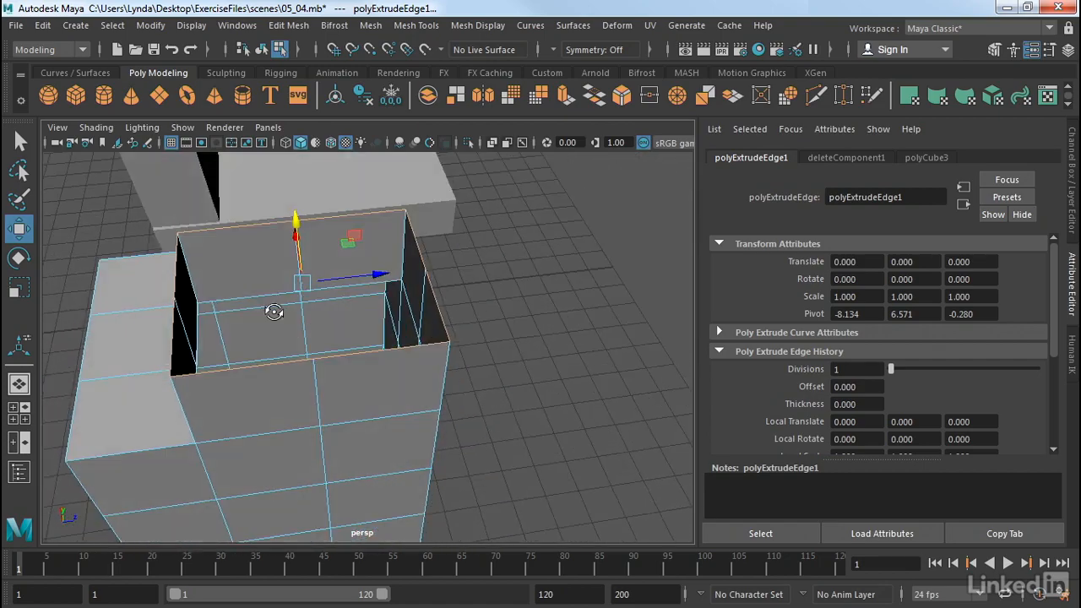
pyautogui.click(421, 248)
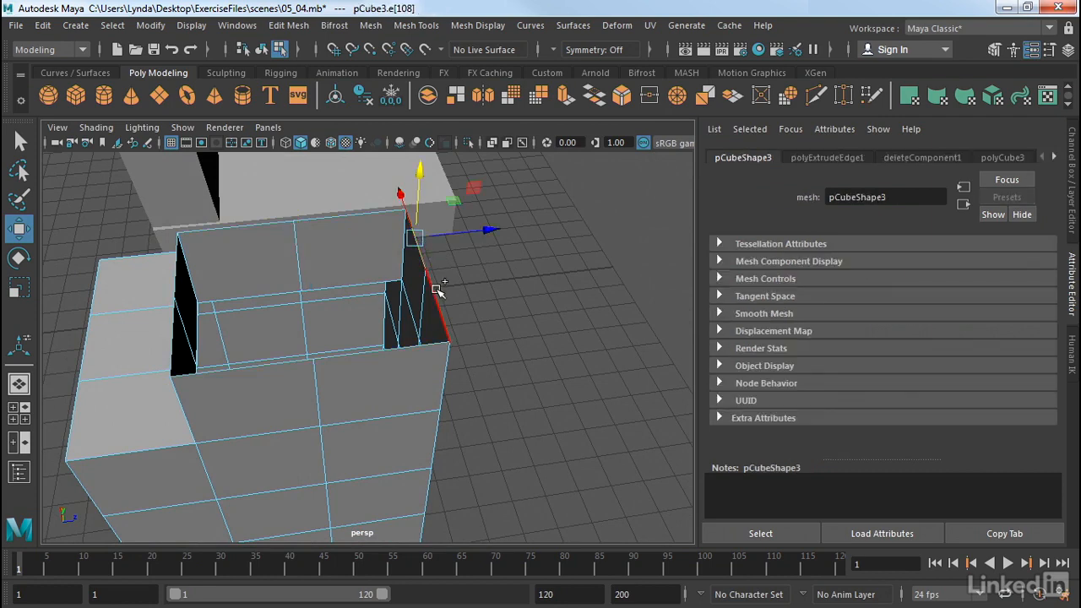
pyautogui.click(437, 290)
pyautogui.hotkey('ctrl', 'e')
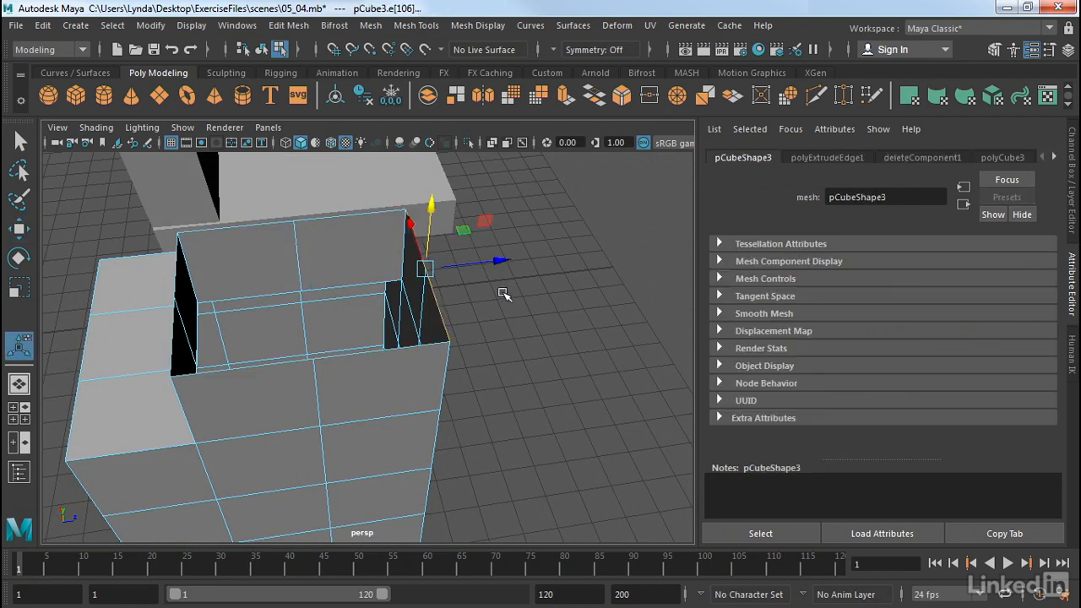
pyautogui.moveTo(500, 298); pyautogui.dragTo(647, 275)
pyautogui.keyDown('alt'); pyautogui.moveTo(450, 358); pyautogui.dragTo(430, 306); pyautogui.keyUp('alt')
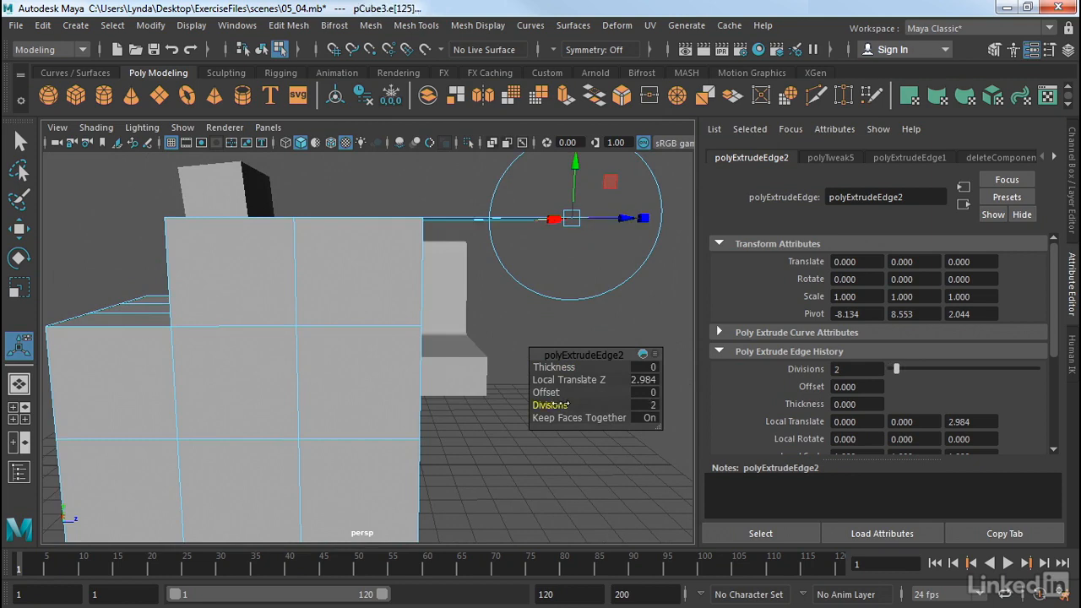
pyautogui.keyDown('alt'); pyautogui.moveTo(484, 361); pyautogui.dragTo(486, 387); pyautogui.keyUp('alt')
pyautogui.moveTo(550, 406); pyautogui.dragTo(553, 368)
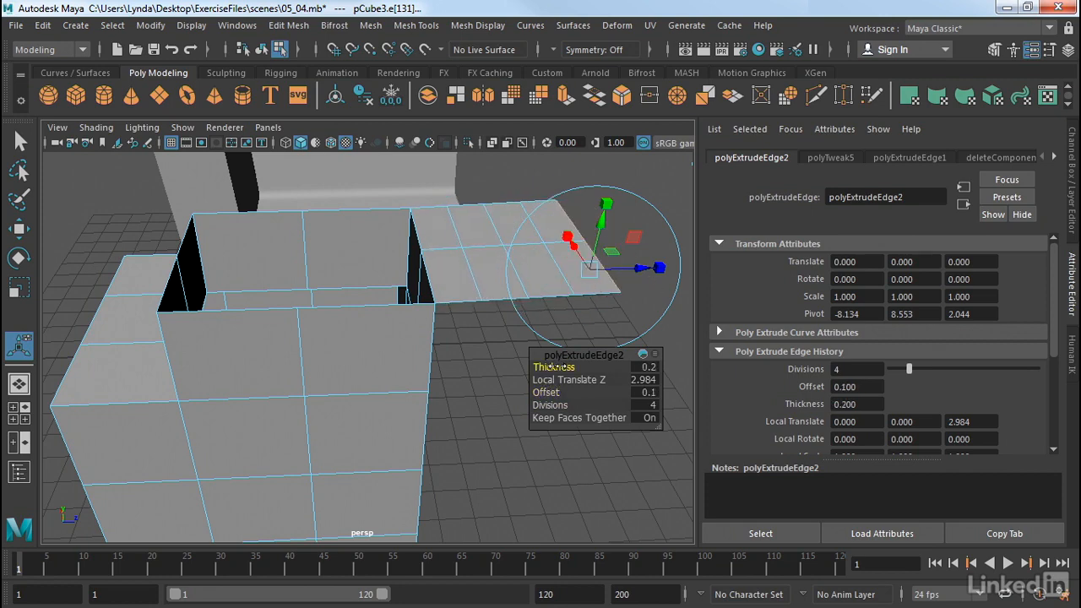
# - Extrude a single vertex on the cube's side with length 2.7, width 0.4 and 5 divisions
pyautogui.click(493, 410)
pyautogui.keyDown('alt'); pyautogui.moveTo(490, 402); pyautogui.dragTo(353, 352); pyautogui.keyUp('alt')
pyautogui.moveTo(365, 312); pyautogui.dragTo(333, 306, button='right')
pyautogui.click(334, 303)
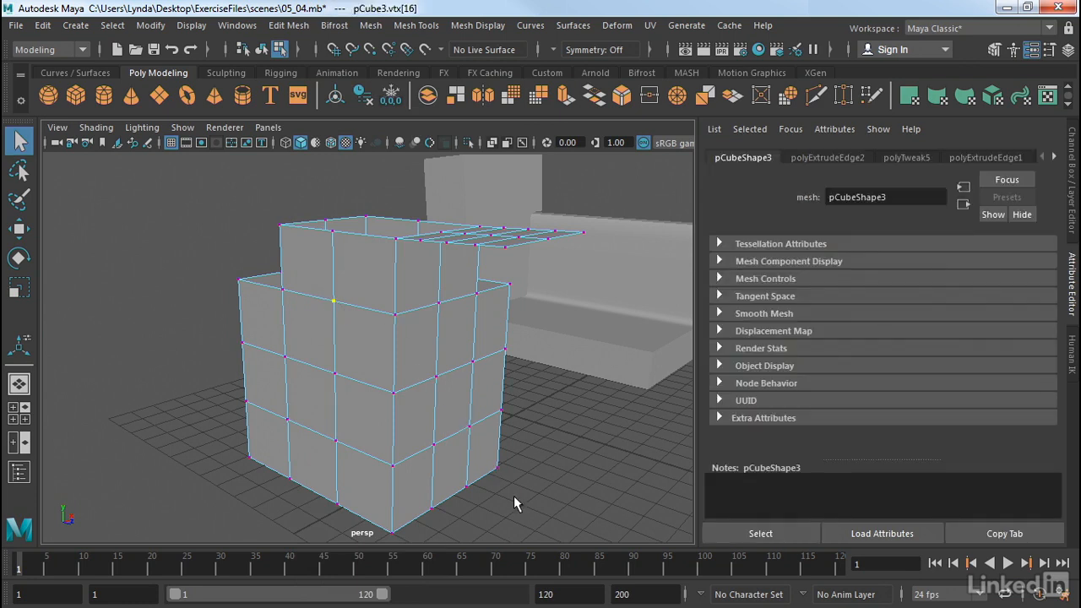
pyautogui.hotkey('ctrl', 'e')
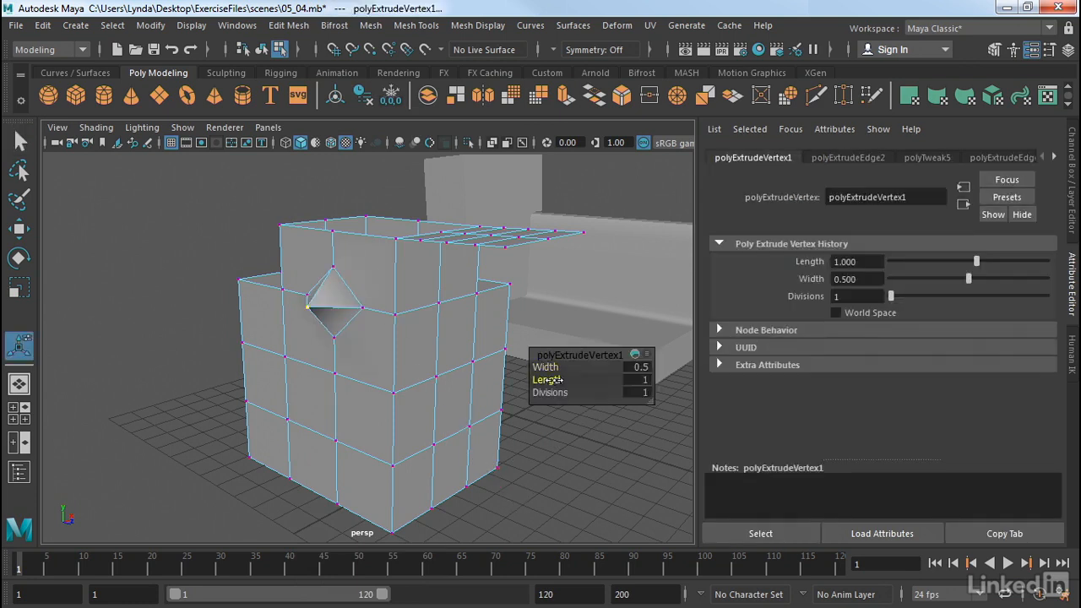
pyautogui.moveTo(557, 380); pyautogui.dragTo(463, 297)
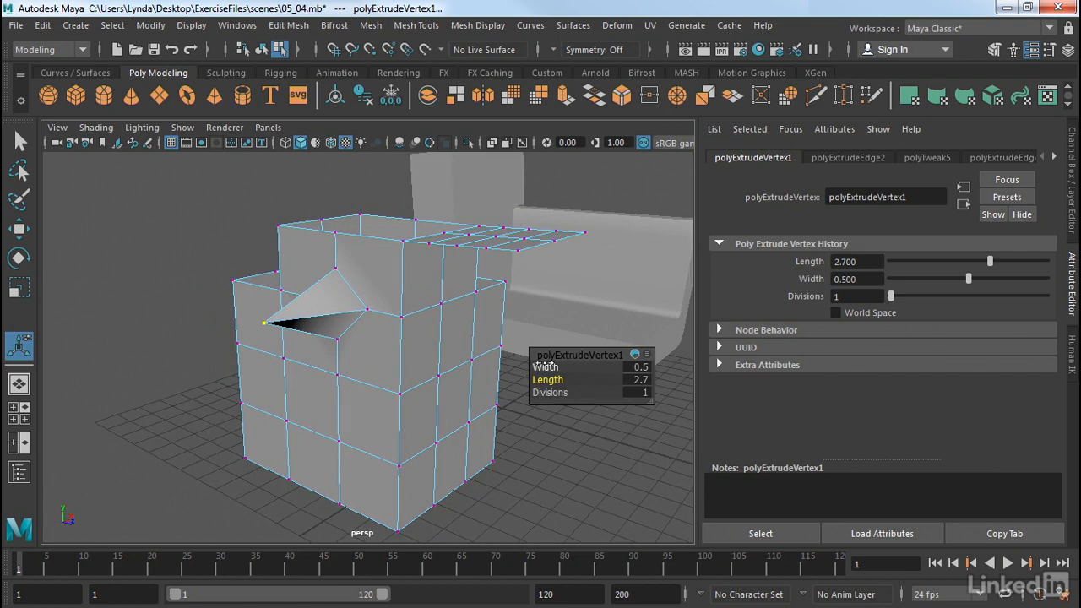
pyautogui.moveTo(545, 366); pyautogui.dragTo(579, 392)
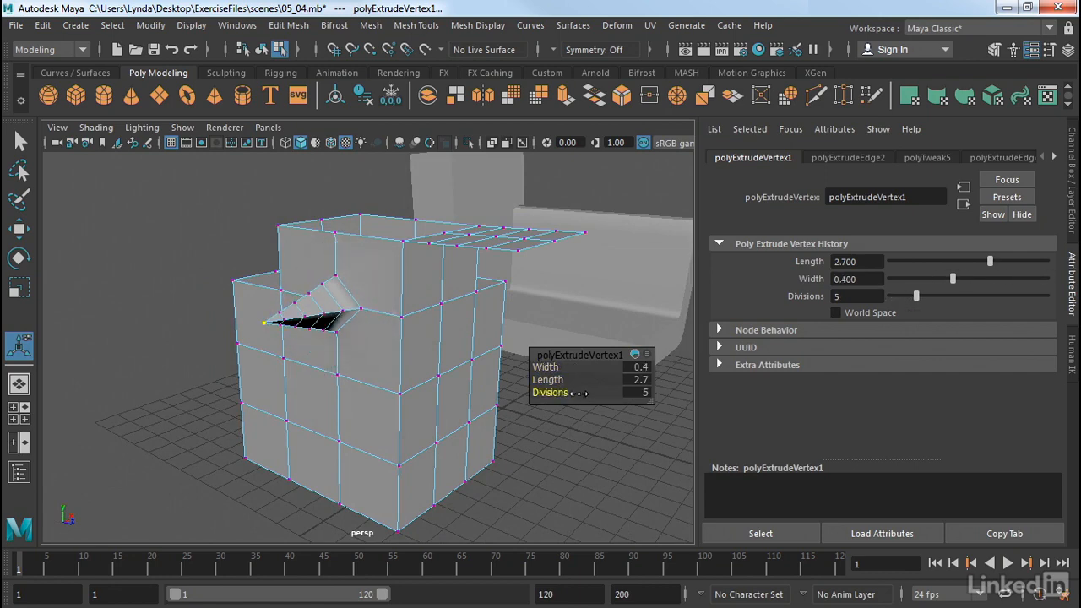
# - Select several vertices on the cube's front and side and extrude them with width 0.3, length 1.9 and 2 divisions
pyautogui.keyDown('alt'); pyautogui.moveTo(503, 441); pyautogui.dragTo(475, 444); pyautogui.keyUp('alt')
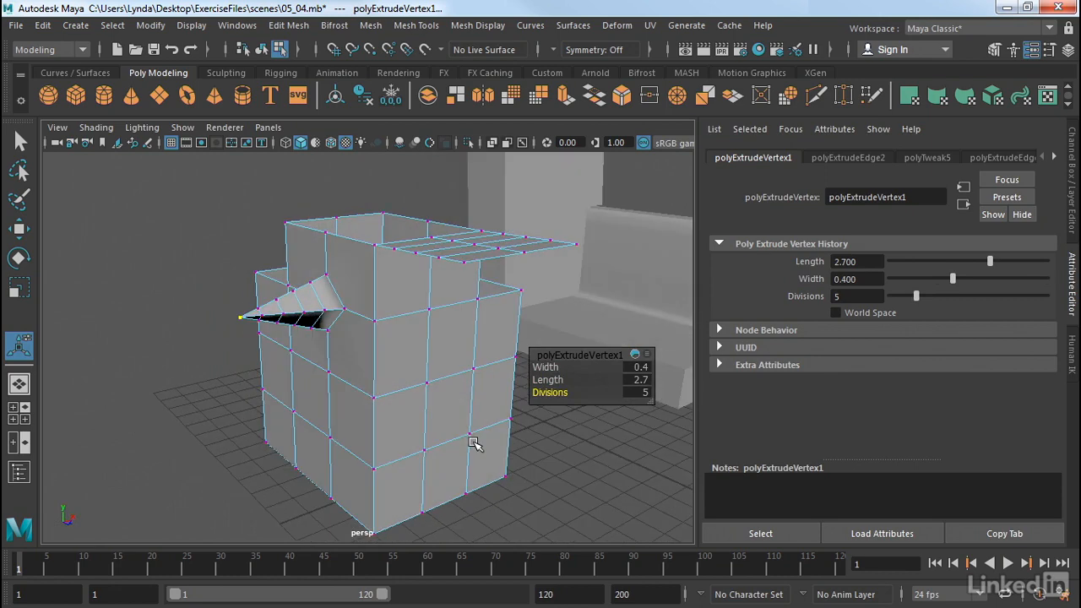
pyautogui.moveTo(418, 369); pyautogui.dragTo(478, 462)
pyautogui.hotkey('ctrl', 'e')
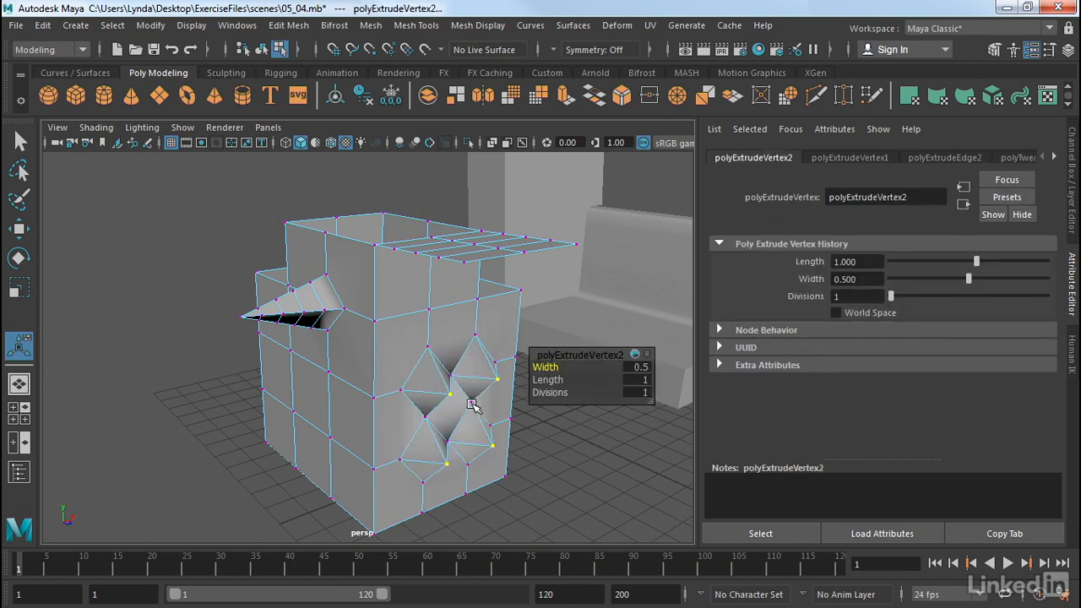
pyautogui.moveTo(561, 380)
pyautogui.mouseDown()
pyautogui.moveTo(570, 392)
pyautogui.moveTo(550, 368)
pyautogui.mouseUp()
pyautogui.keyDown('alt'); pyautogui.moveTo(553, 411); pyautogui.dragTo(427, 415); pyautogui.keyUp('alt')
pyautogui.keyDown('alt'); pyautogui.moveTo(476, 415); pyautogui.dragTo(475, 377, button='middle'); pyautogui.keyUp('alt')
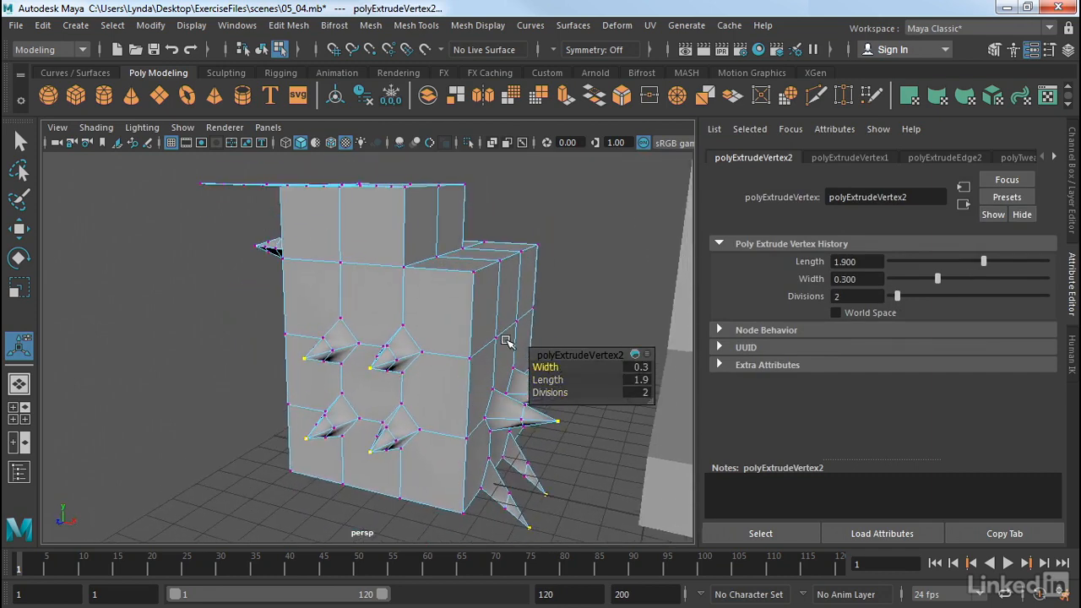
pyautogui.click(578, 229)
pyautogui.moveTo(484, 302); pyautogui.dragTo(572, 118, button='right')
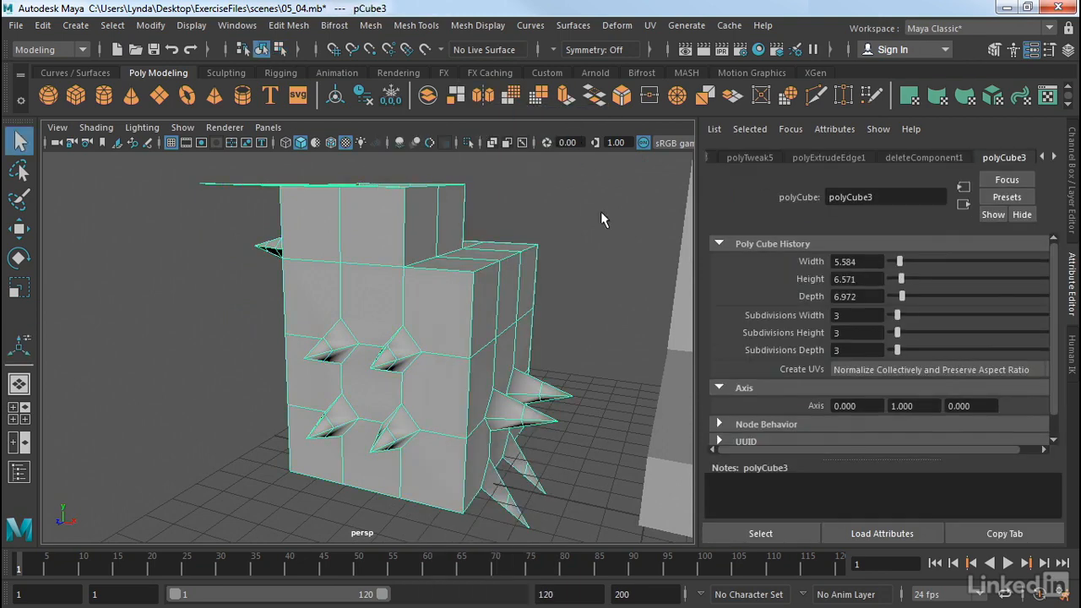
pyautogui.keyDown('alt'); pyautogui.moveTo(620, 251); pyautogui.dragTo(409, 261, button='right'); pyautogui.keyUp('alt')
pyautogui.keyDown('alt'); pyautogui.moveTo(409, 261); pyautogui.dragTo(471, 273); pyautogui.keyUp('alt')
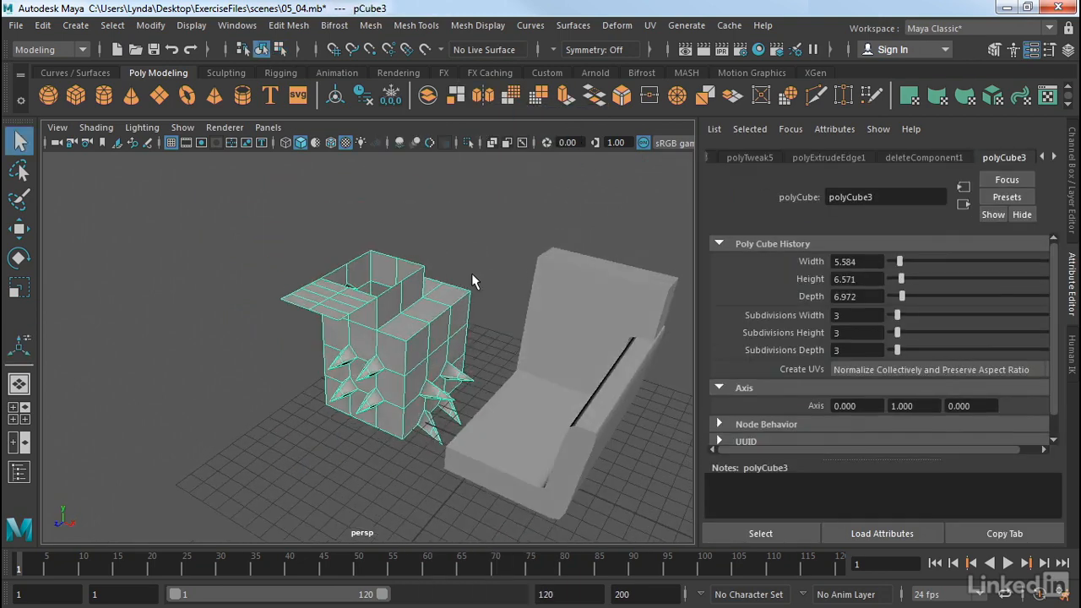
pyautogui.keyDown('alt'); pyautogui.moveTo(472, 273); pyautogui.dragTo(417, 260, button='middle'); pyautogui.keyUp('alt')
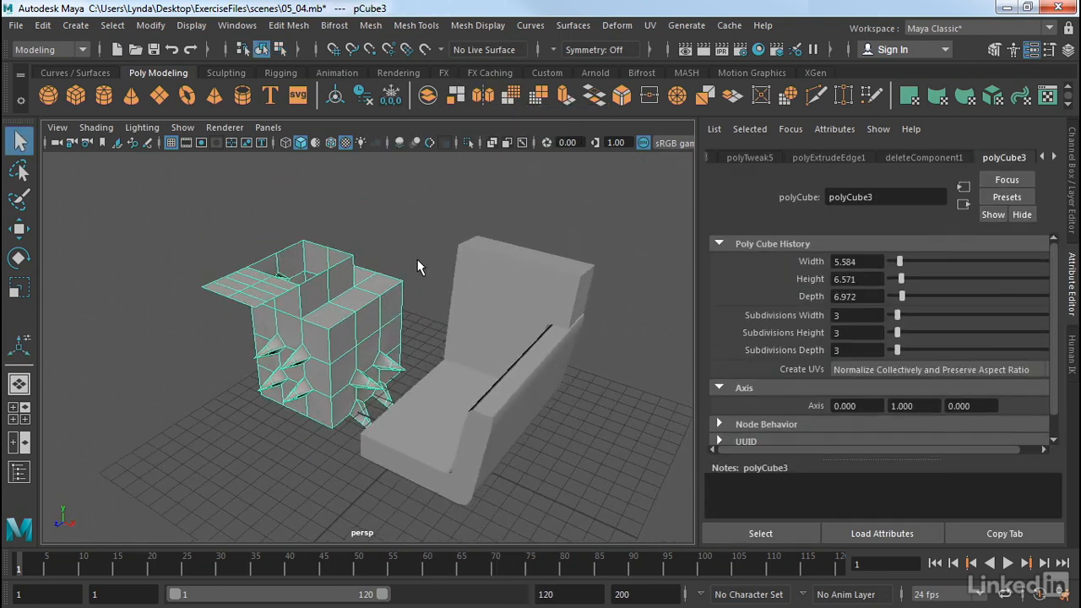